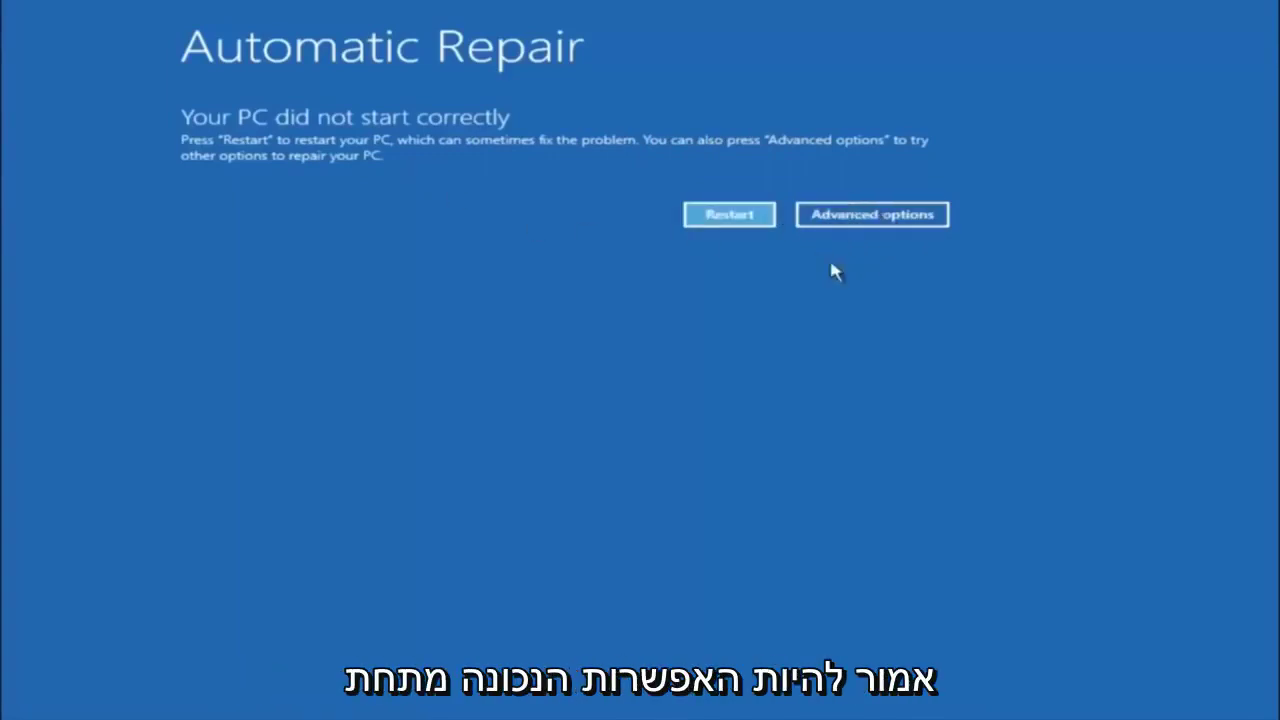
# Step: Go through Advanced options, Troubleshoot and Advanced options to launch System Restore
pyautogui.click(860, 216)
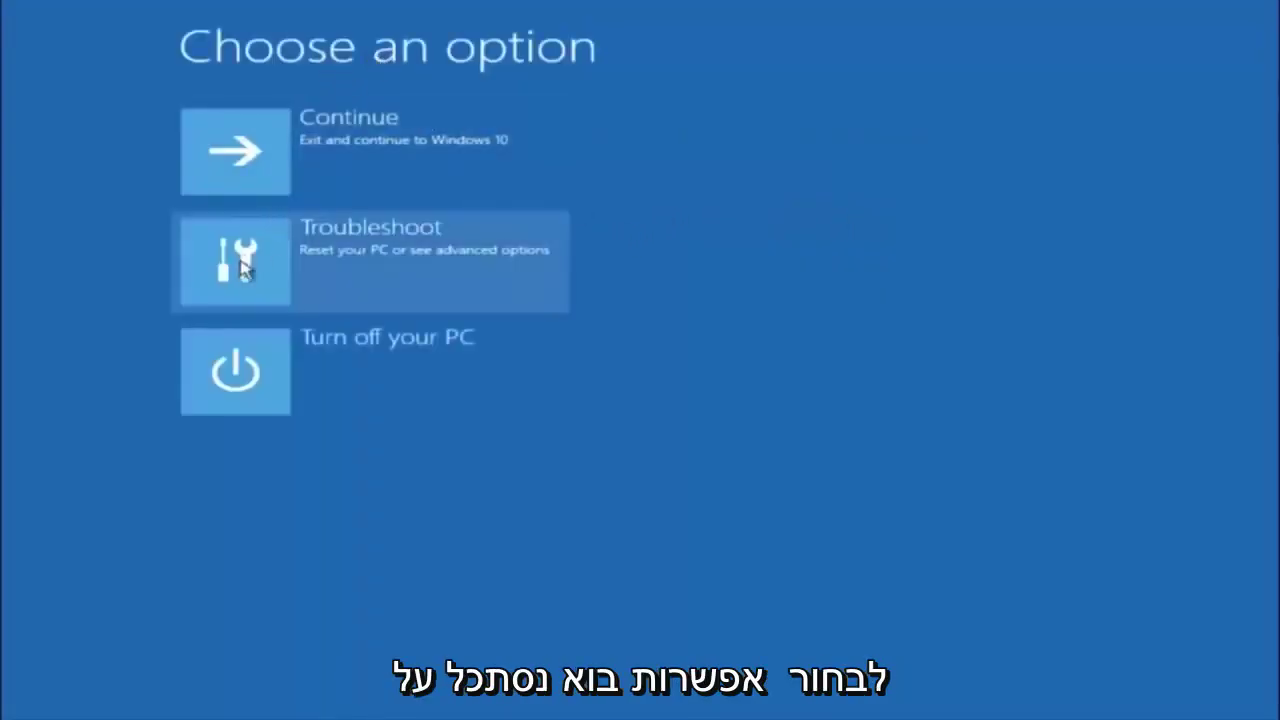
pyautogui.click(271, 260)
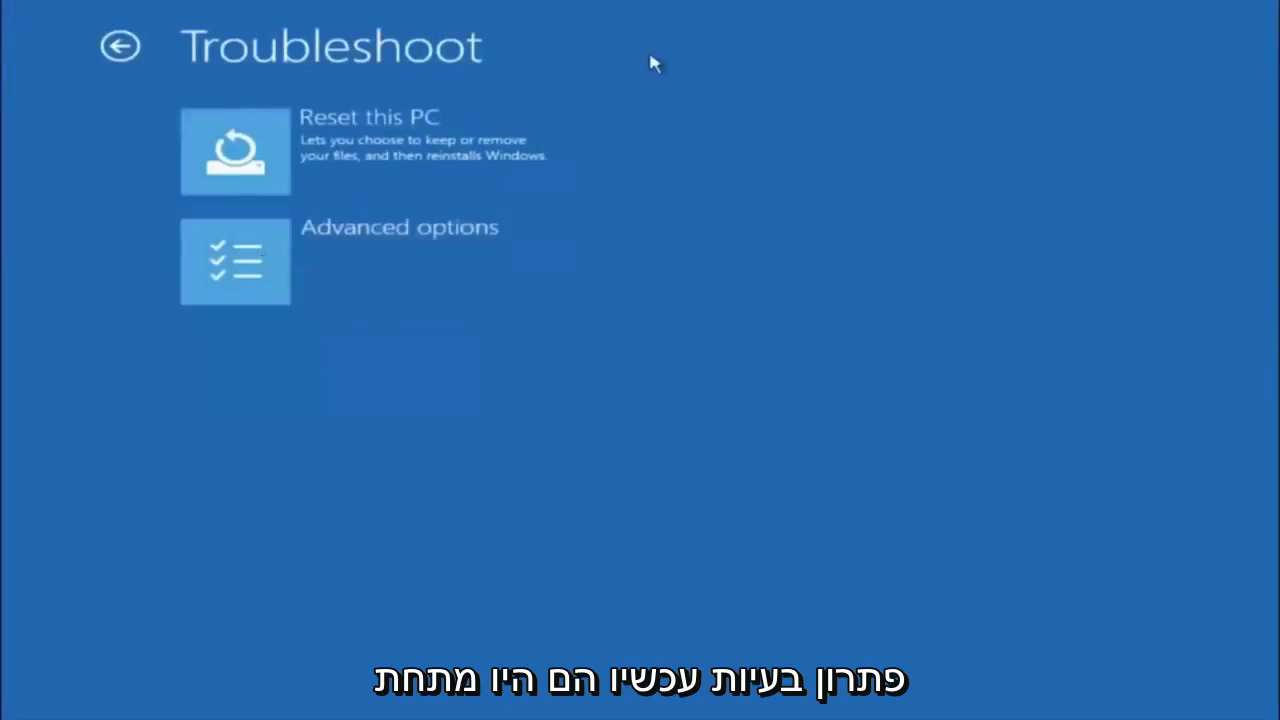
pyautogui.click(288, 272)
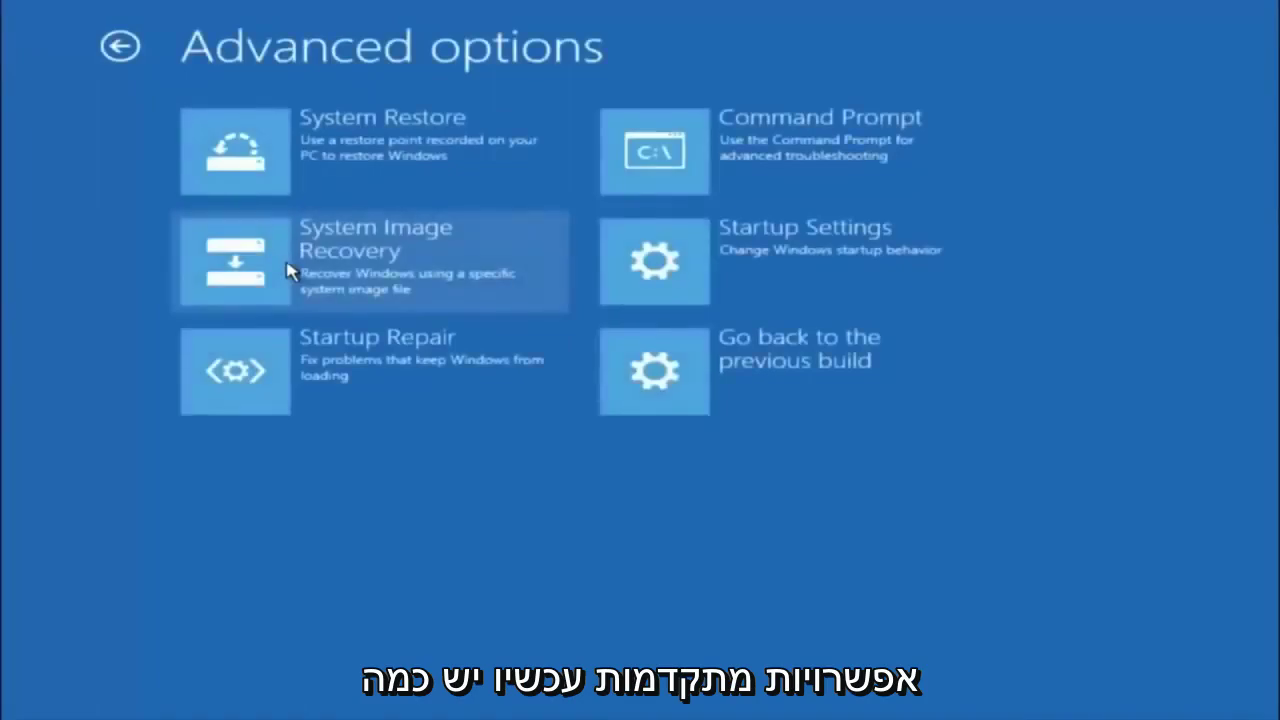
pyautogui.click(305, 145)
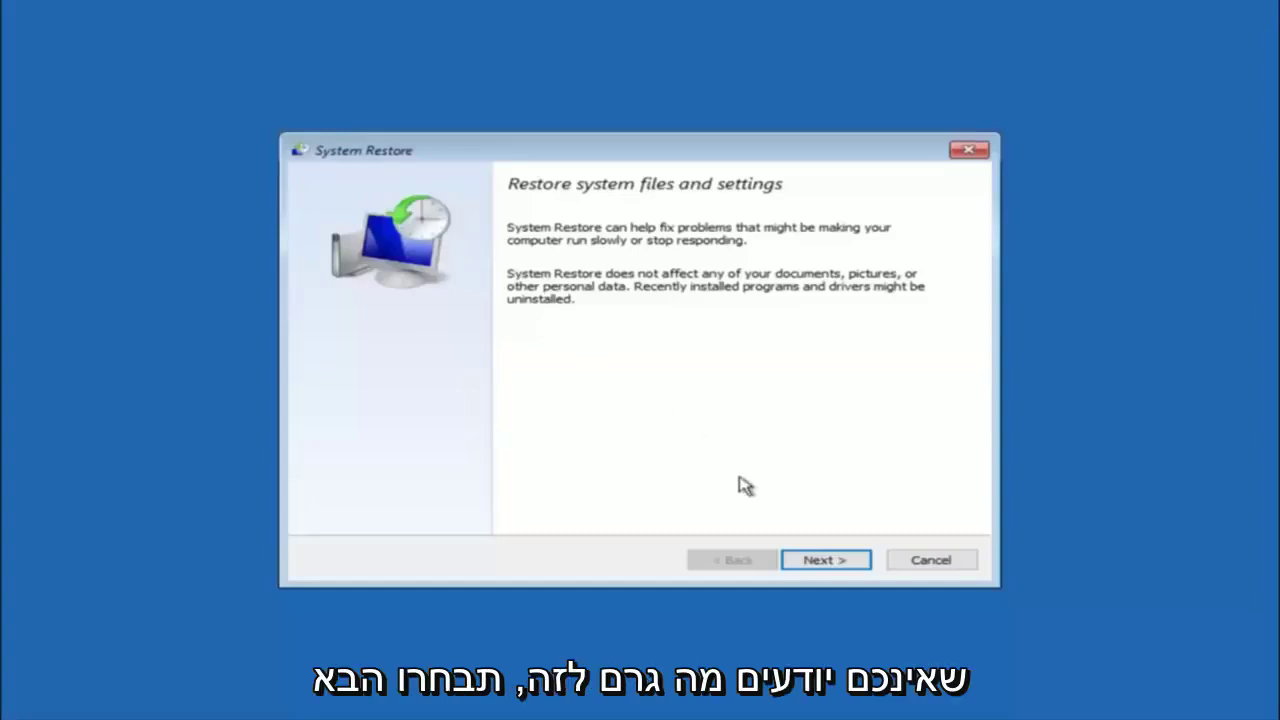
# Step: Select the 10/5/2016 'Manual: before update' restore point and proceed to its confirmation page
pyautogui.click(820, 563)
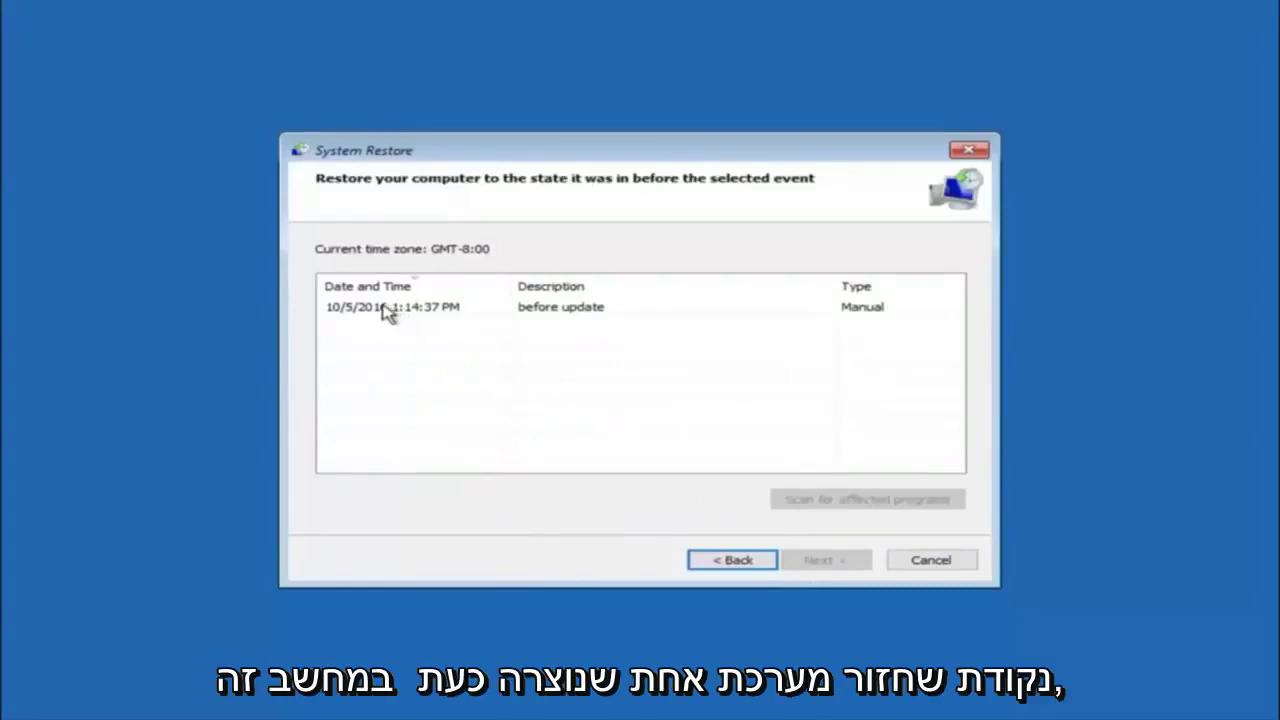
pyautogui.click(368, 312)
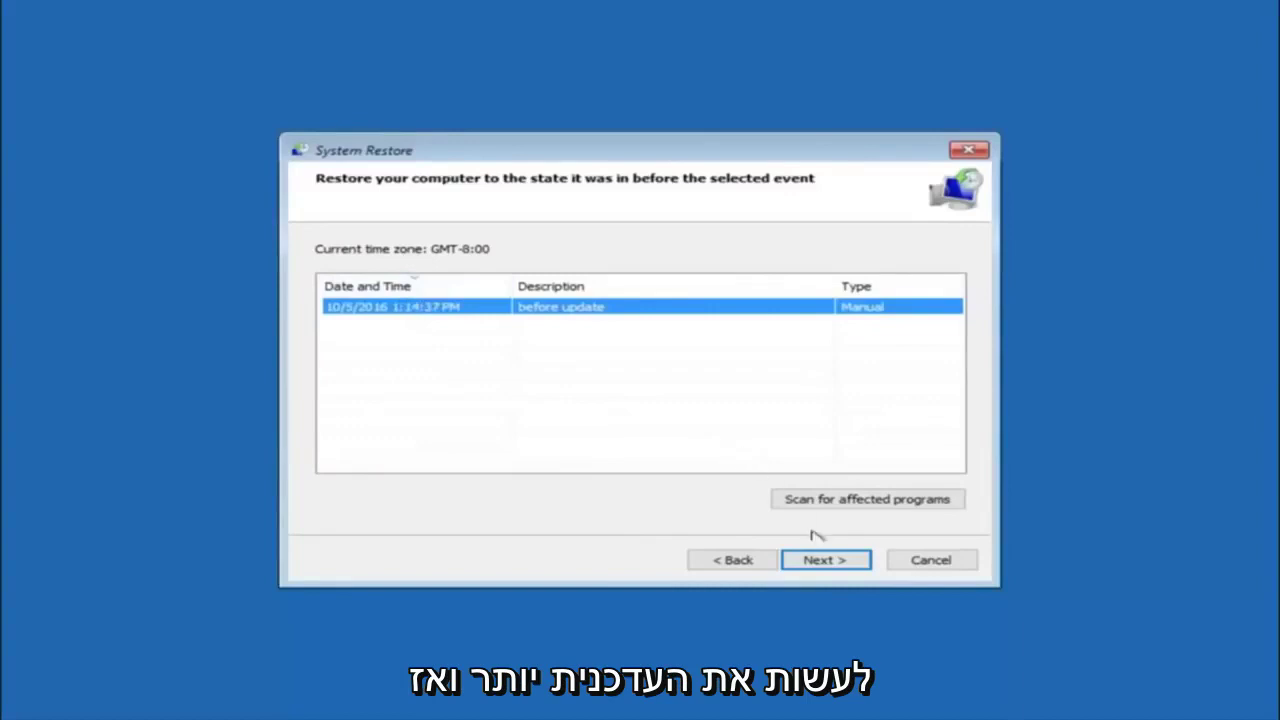
pyautogui.click(822, 566)
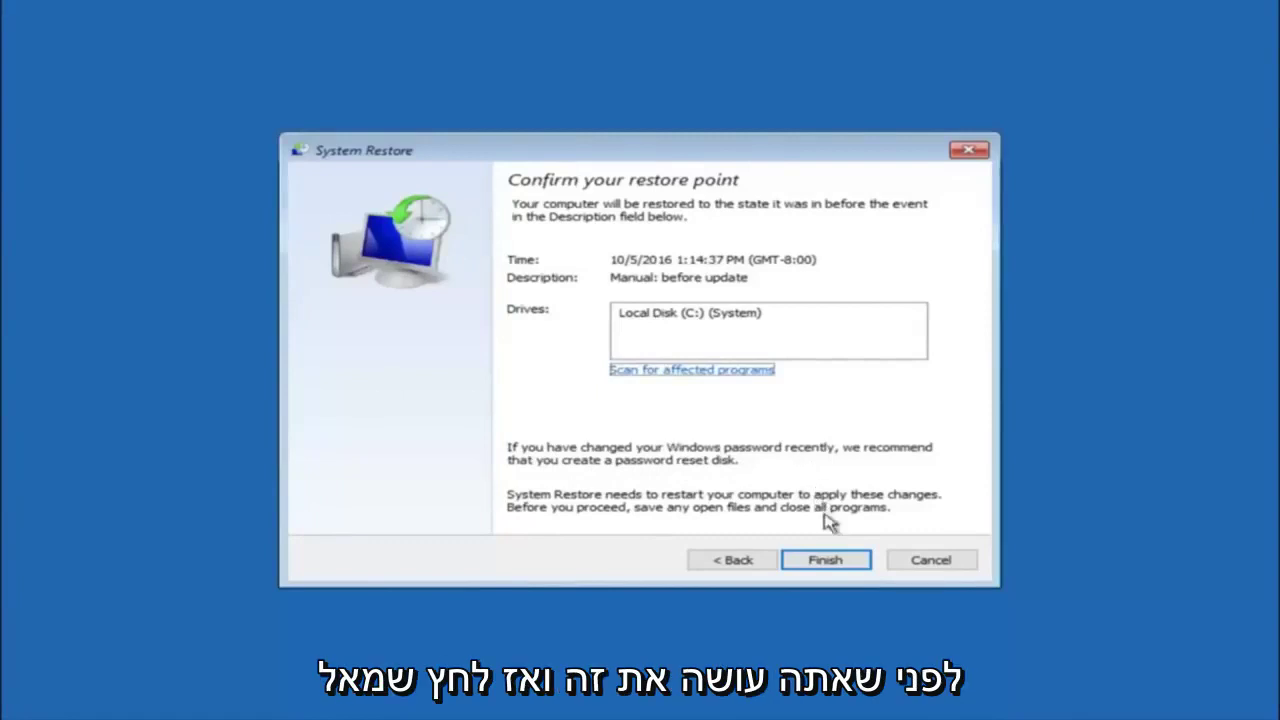
# Step: Finish the wizard, confirm the restore warning, and restart the PC once restoring completes
pyautogui.click(830, 569)
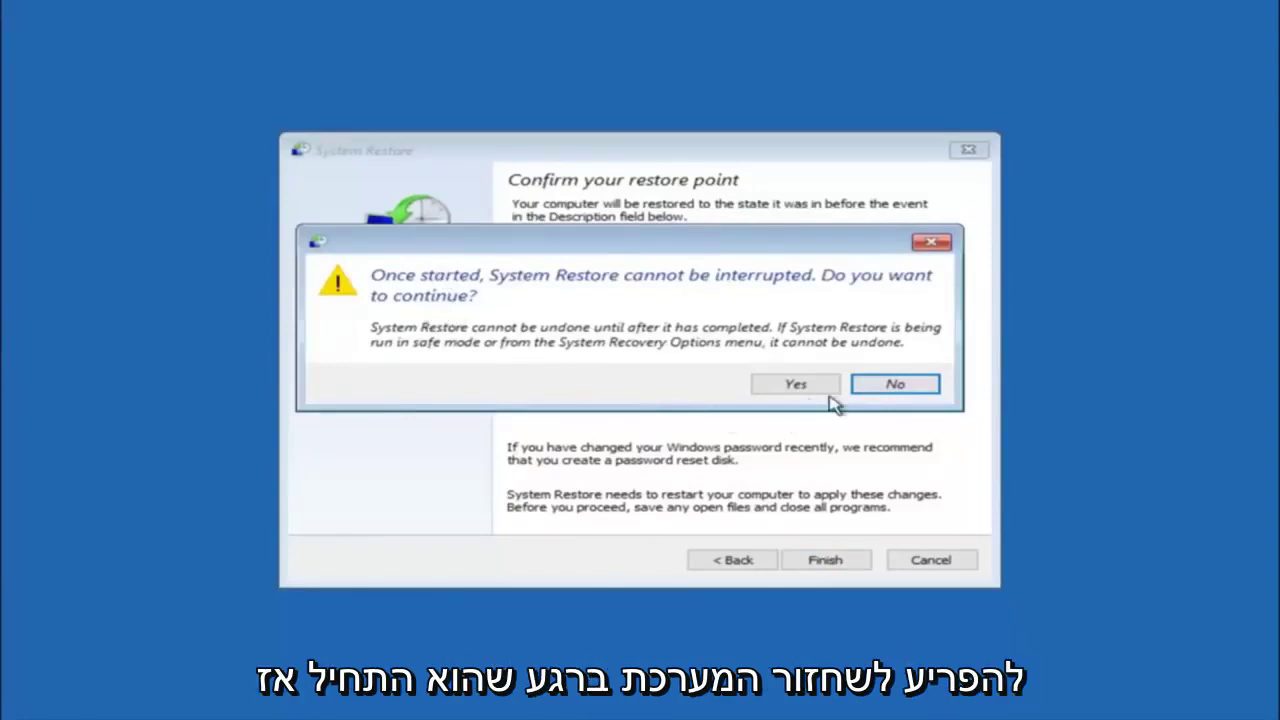
pyautogui.click(795, 395)
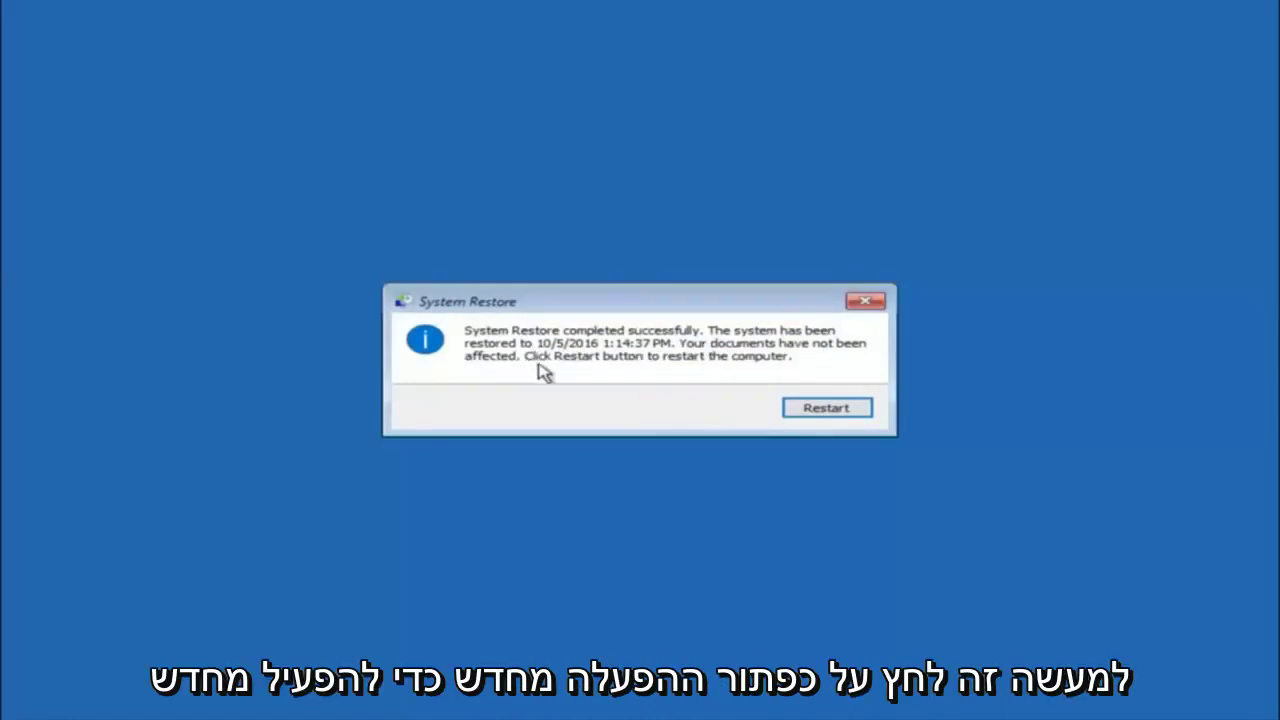
pyautogui.click(813, 412)
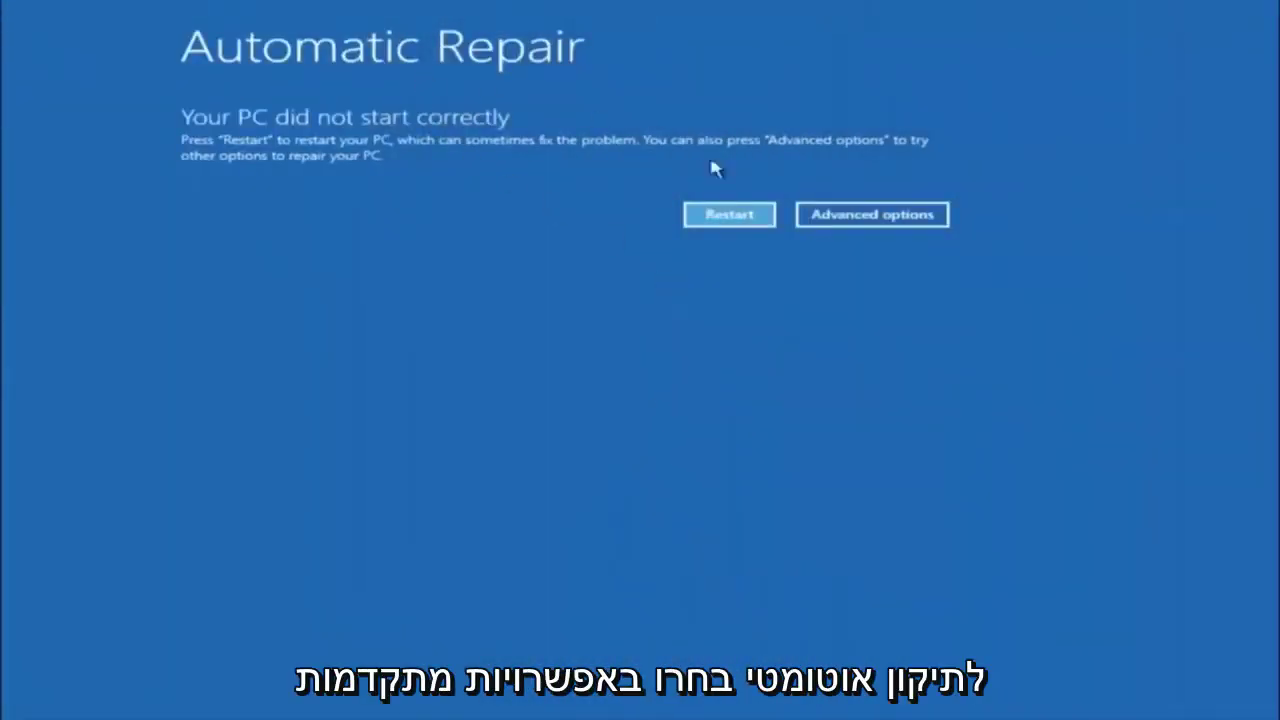
# Step: Run Startup Repair via Advanced options, Troubleshoot and Advanced options from Automatic Repair
pyautogui.click(855, 218)
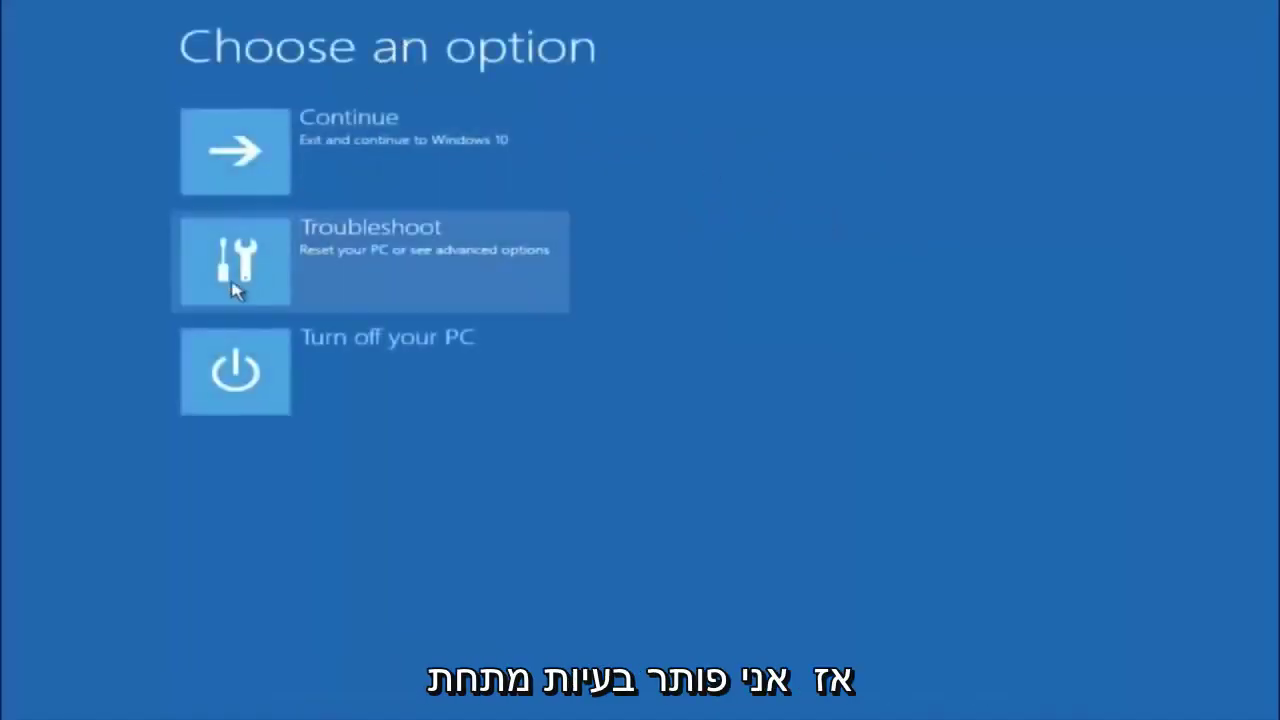
pyautogui.click(305, 262)
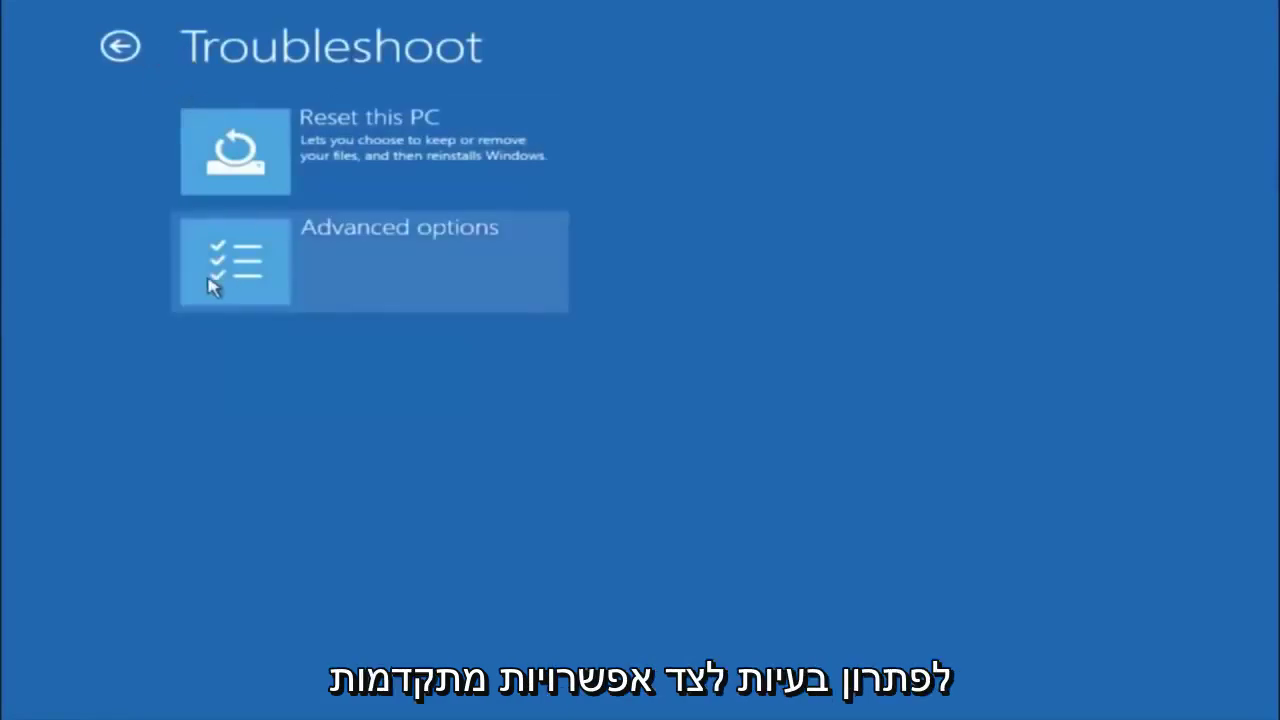
pyautogui.click(293, 261)
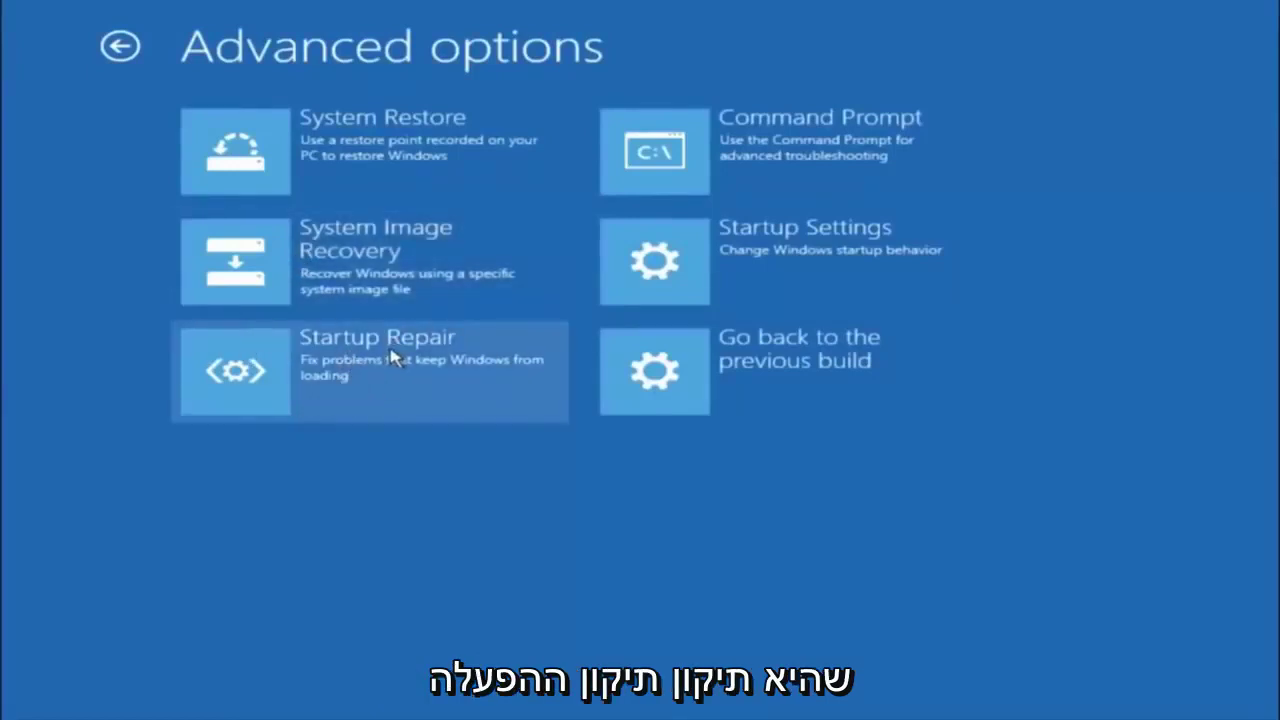
pyautogui.click(240, 378)
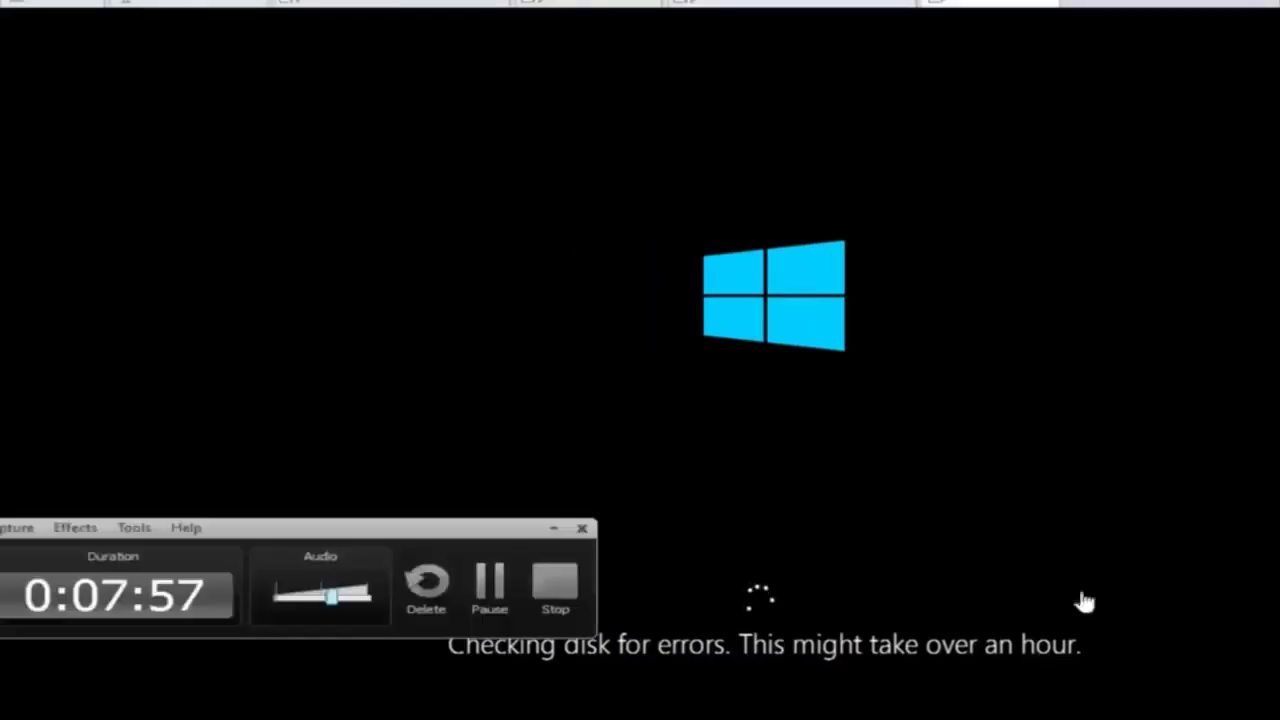
# Step: Let the disk check finish until the 'Your PC did not start correctly' screen returns
pyautogui.click(490, 582)
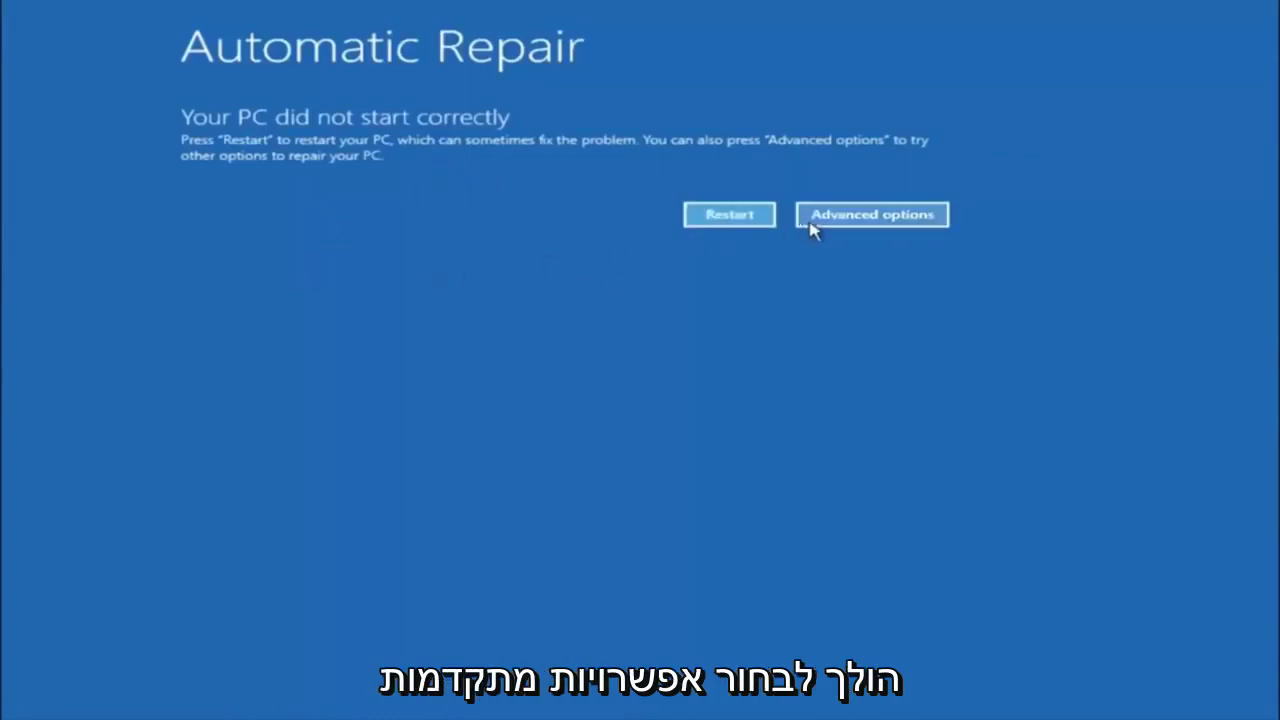
# Step: Open an administrator Command Prompt via Advanced options, Troubleshoot and Advanced options
pyautogui.click(857, 216)
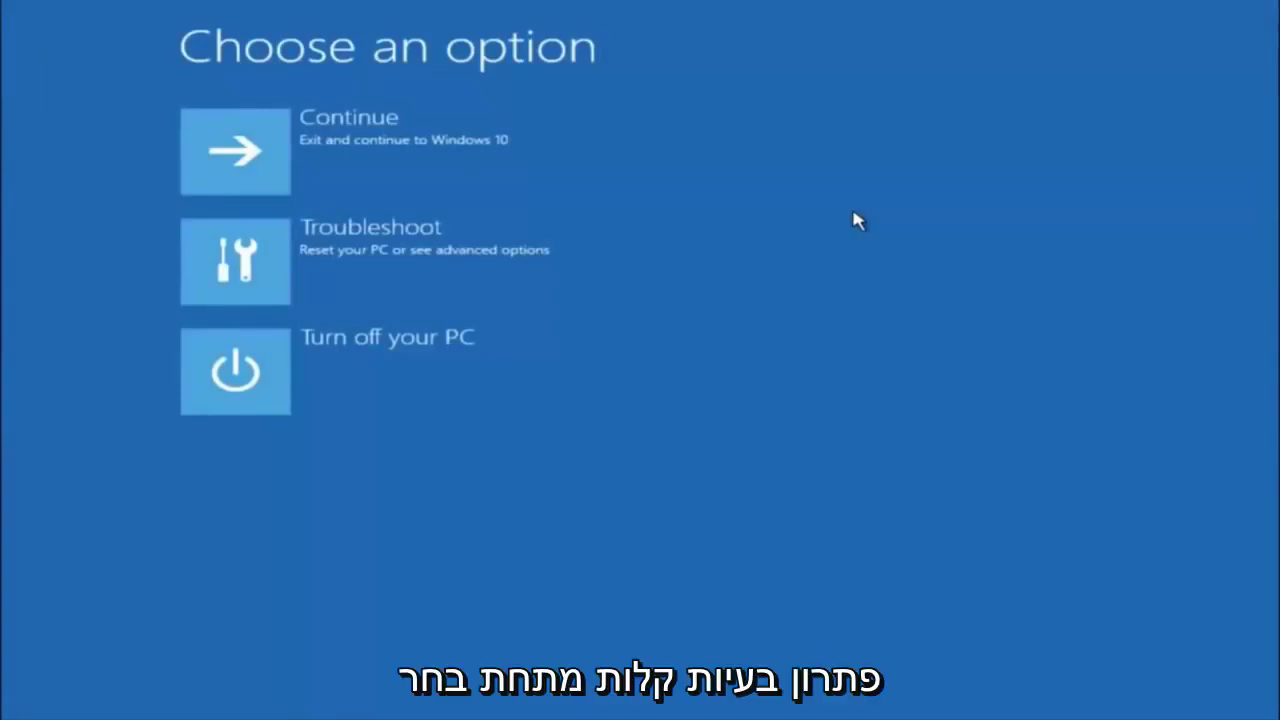
pyautogui.click(251, 271)
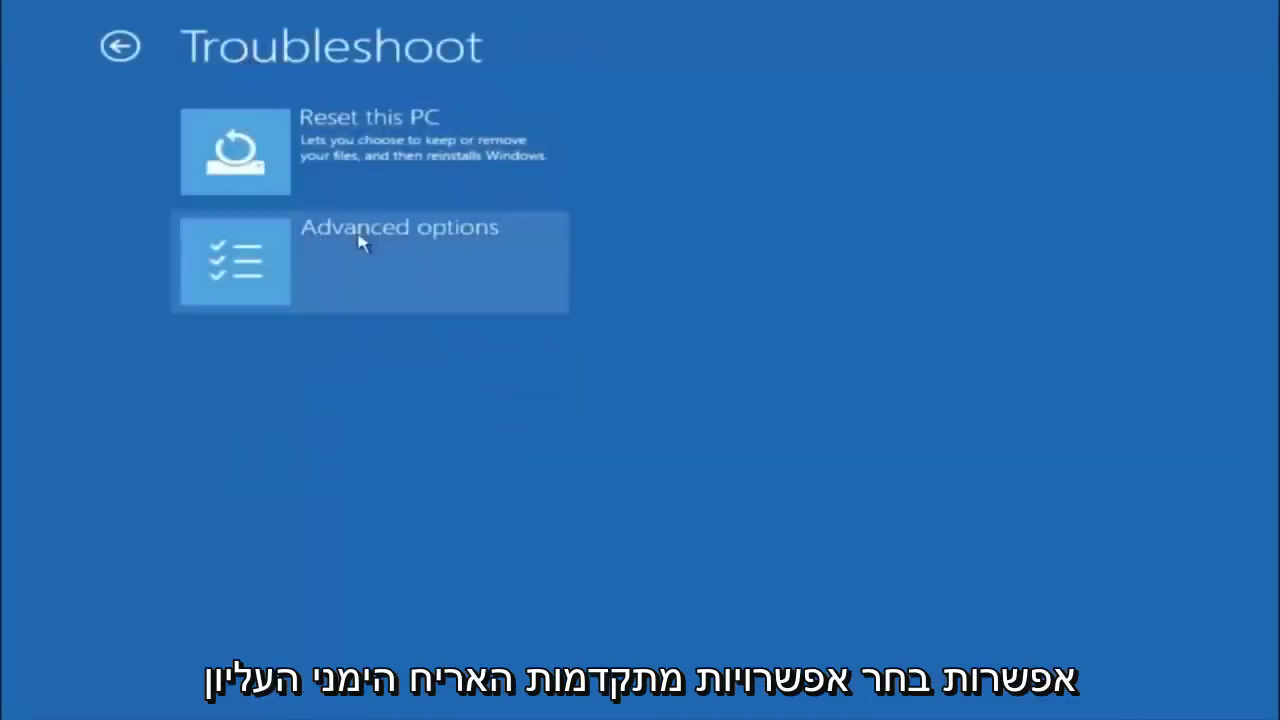
pyautogui.click(297, 252)
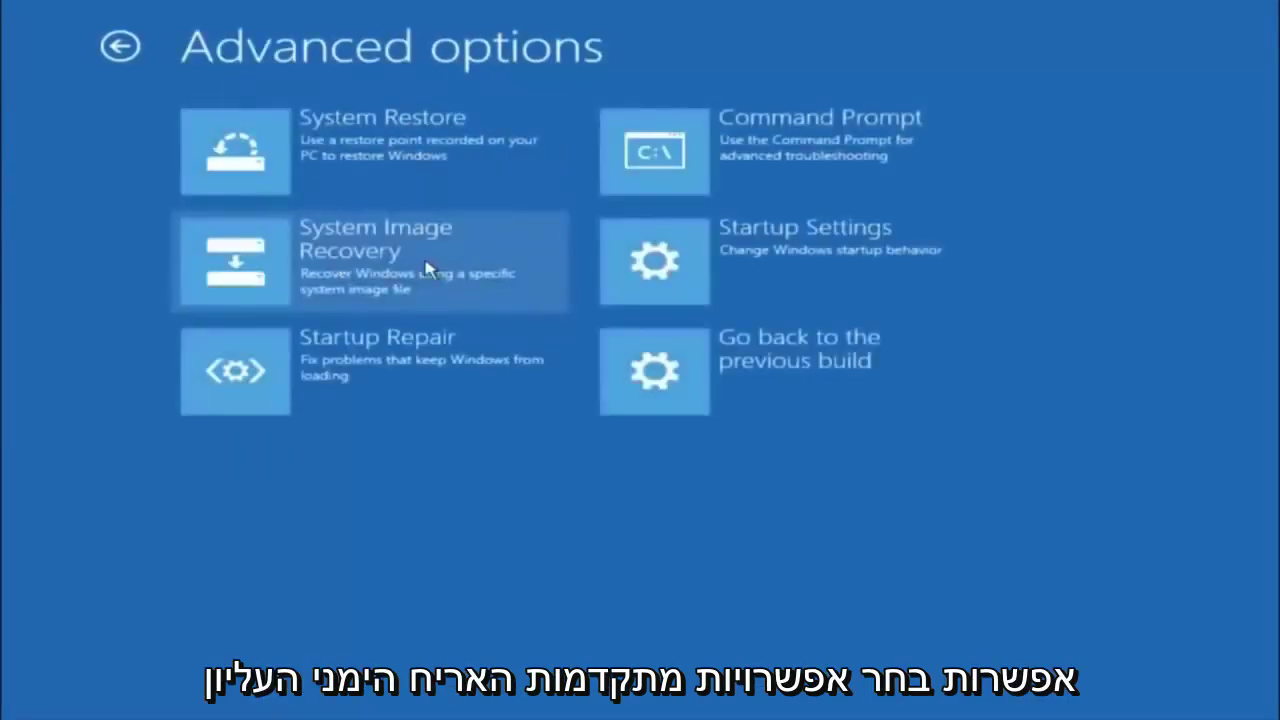
pyautogui.click(751, 163)
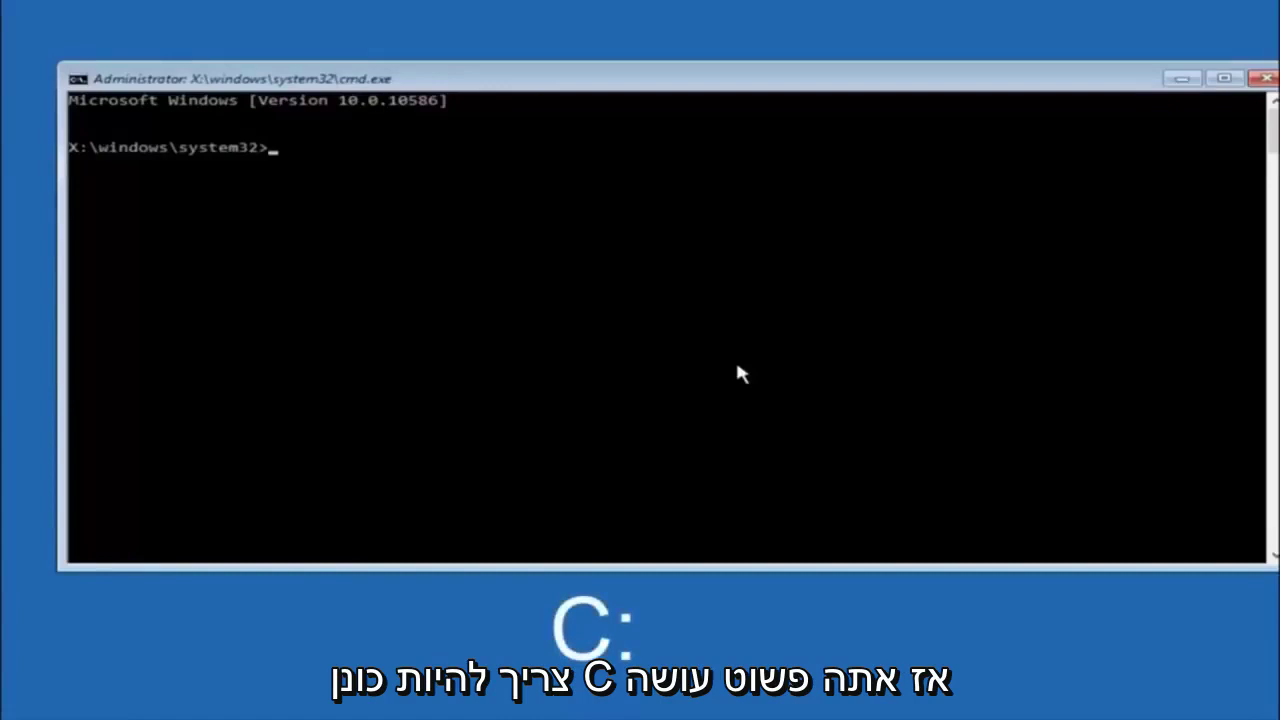
# Step: Switch to drive C: and list its root with dir, showing PerfLogs, Program Files, Users, Windows, Windows.old
pyautogui.write('c:')
pyautogui.press('Return')
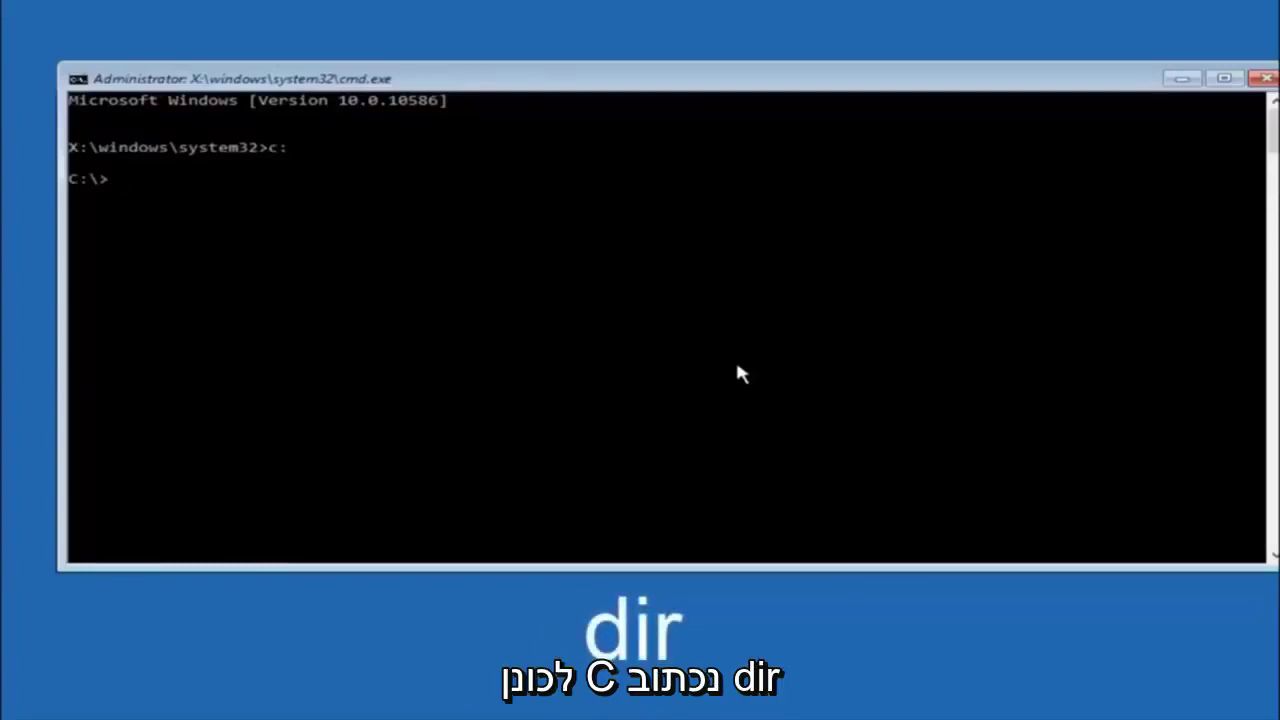
pyautogui.write('dir')
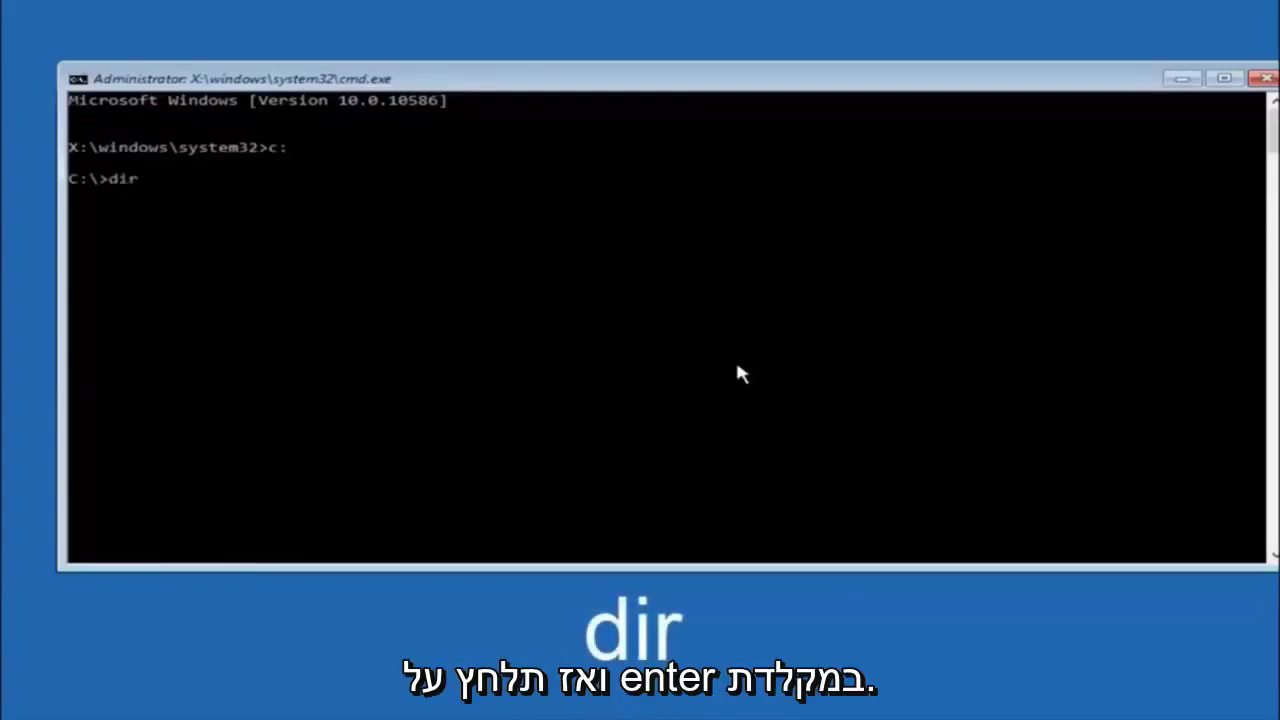
pyautogui.press('Return')
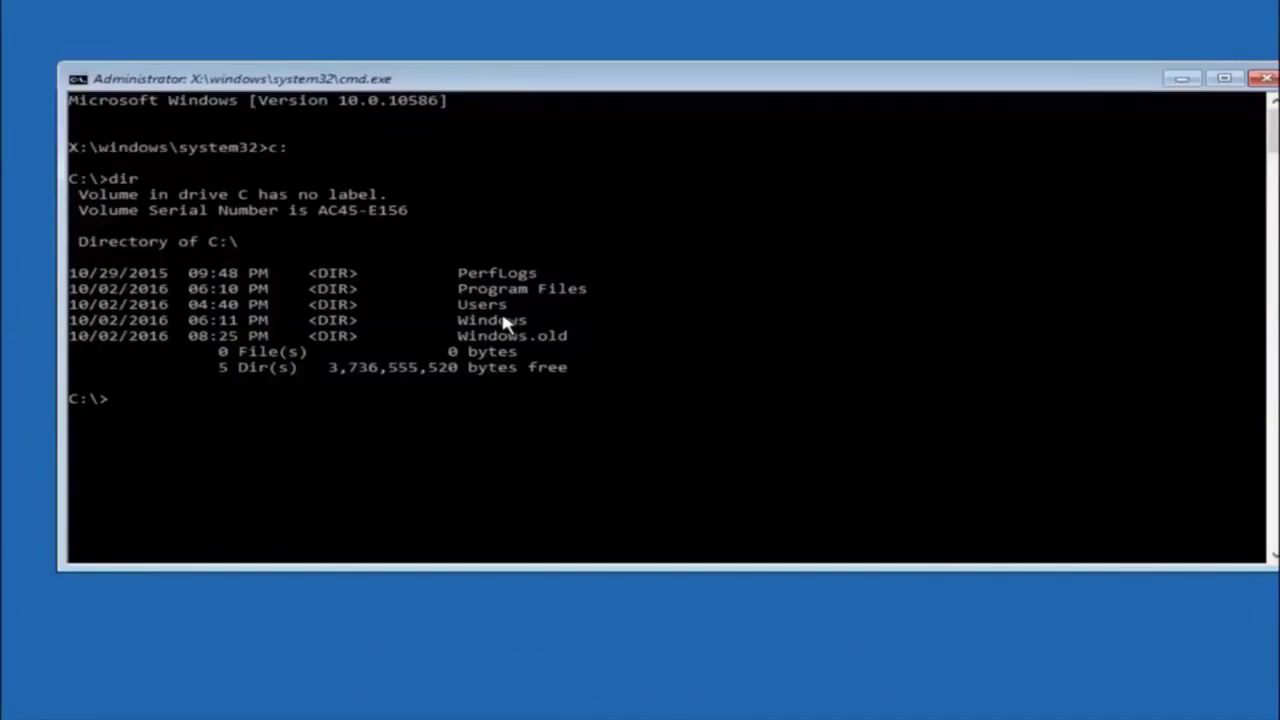
pyautogui.write('cd \\windows\\system32\\config')
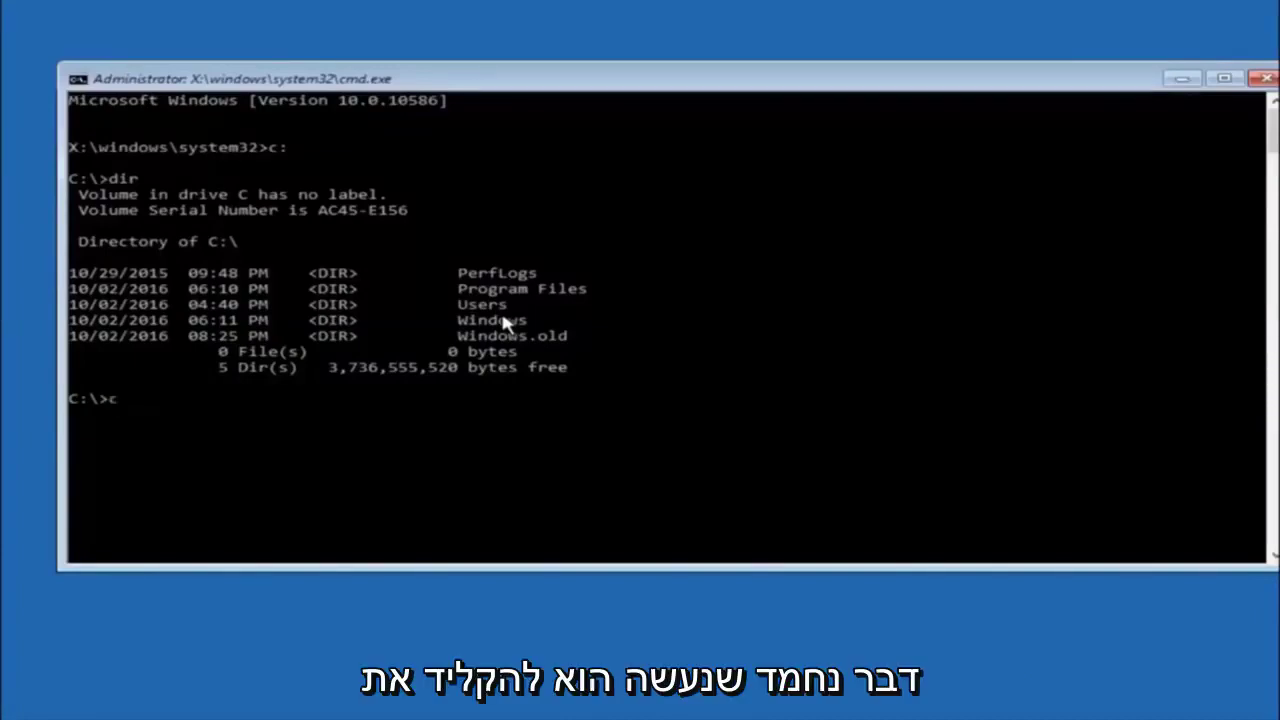
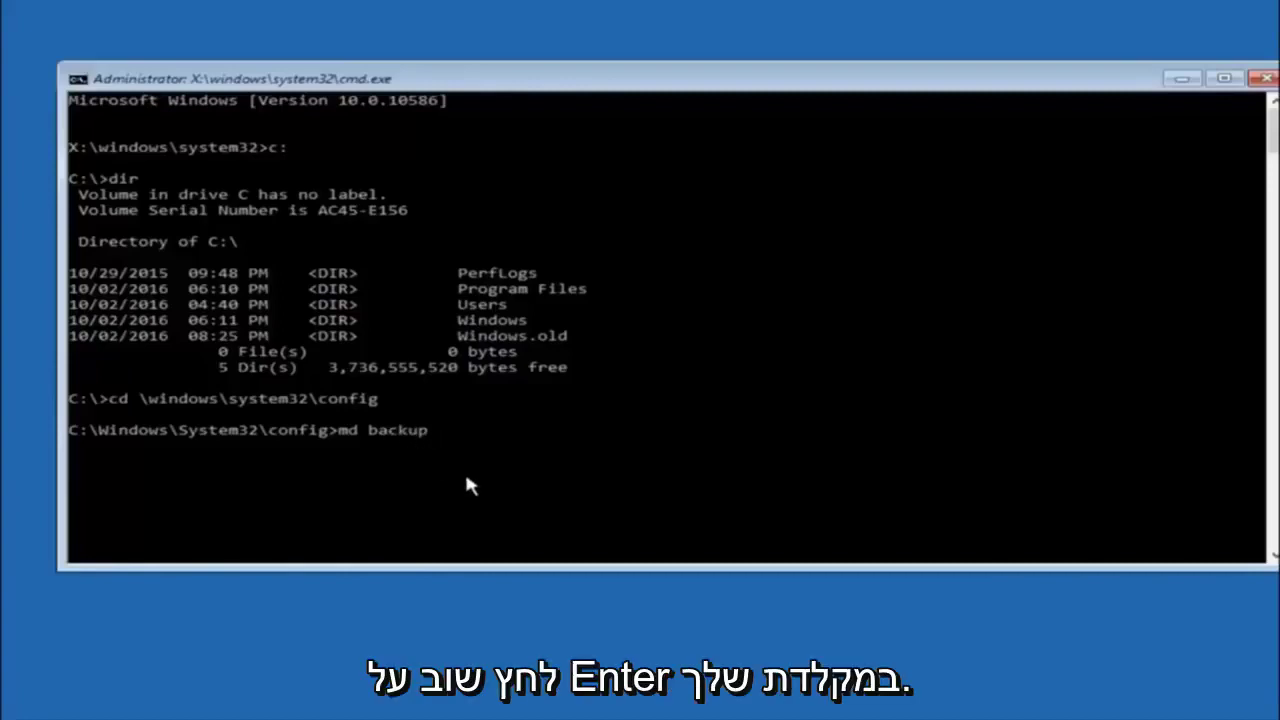
# Step: Run md backup to create the backup folder in C:\Windows\System32\config
pyautogui.press('Return')
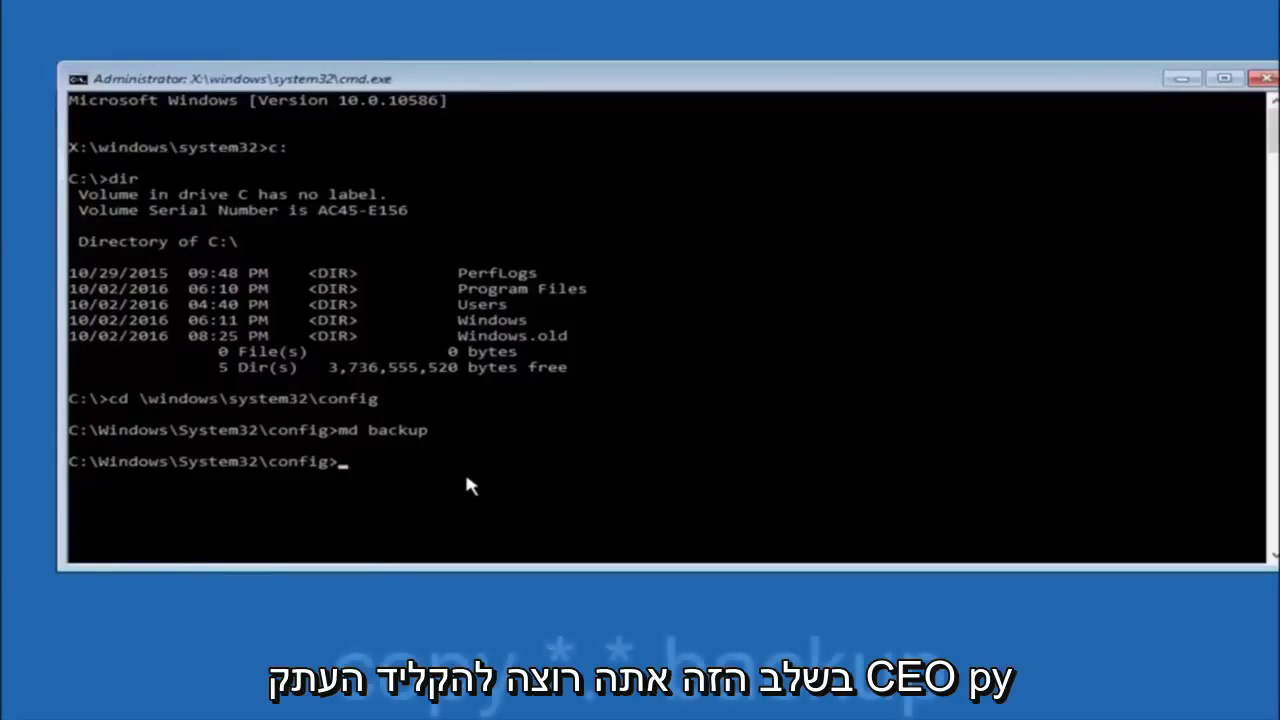
# Step: Enter the command copy *.* backup to copy all config files into the backup folder
pyautogui.write('copy')
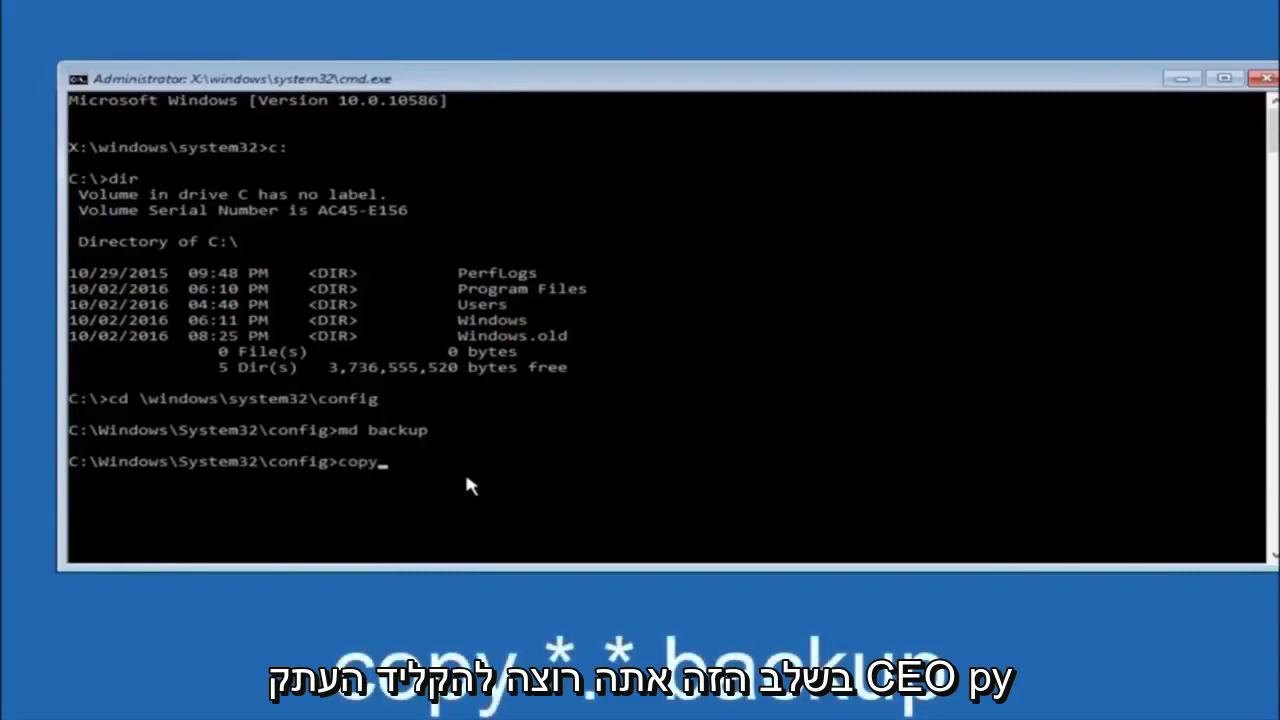
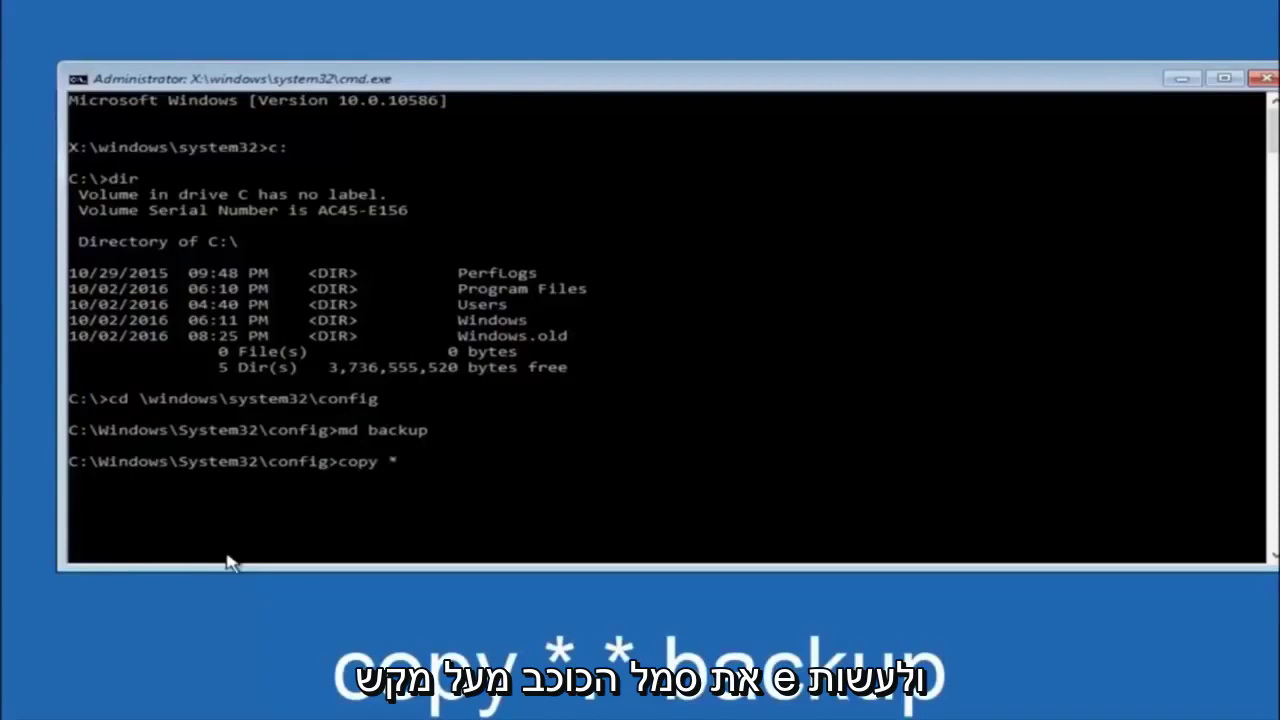
# Step: Enter the command copy *.* backup to copy all config files into the backup folder
pyautogui.write('.')
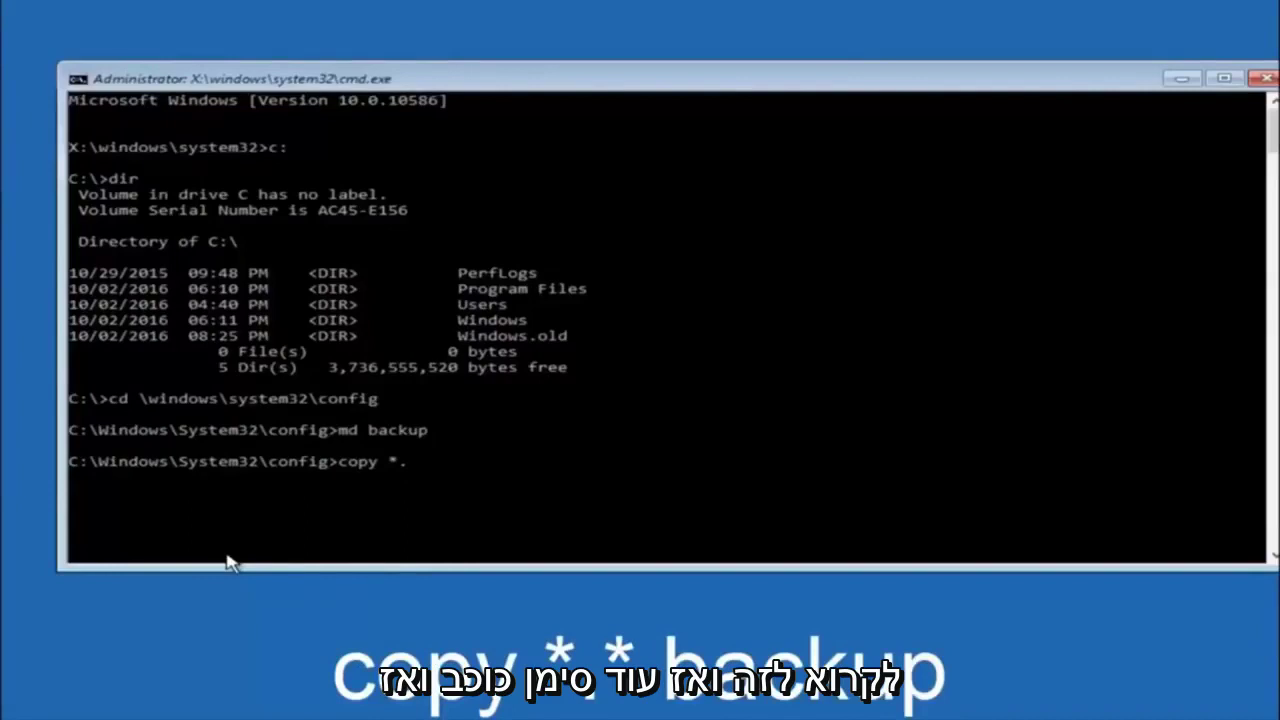
pyautogui.write('*')
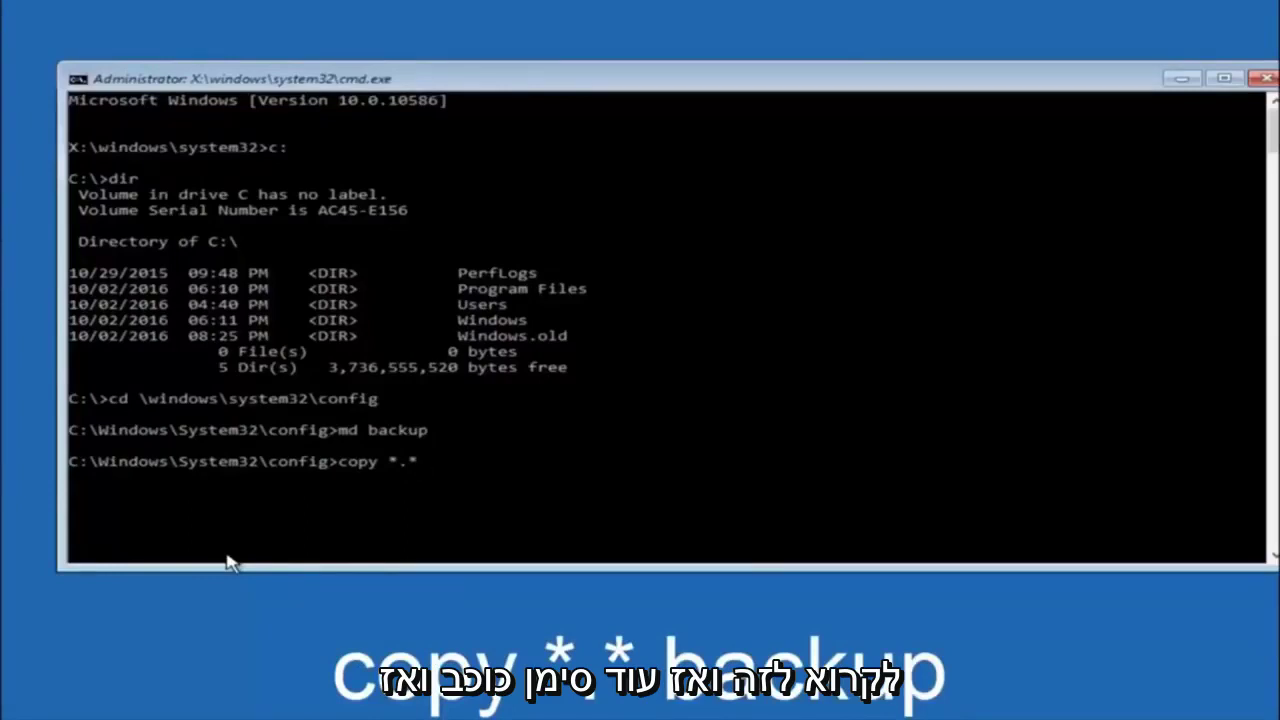
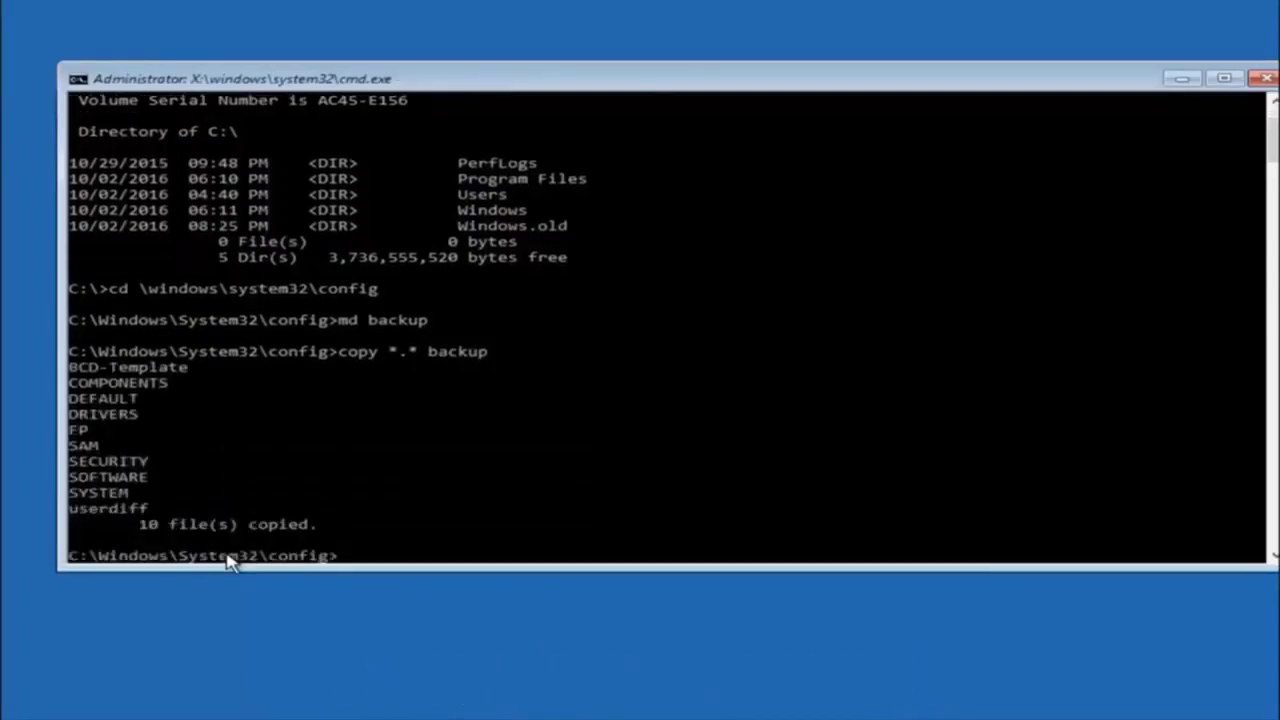
# Step: Change from the config folder into the RegBack directory with cd regback
pyautogui.write('cd')
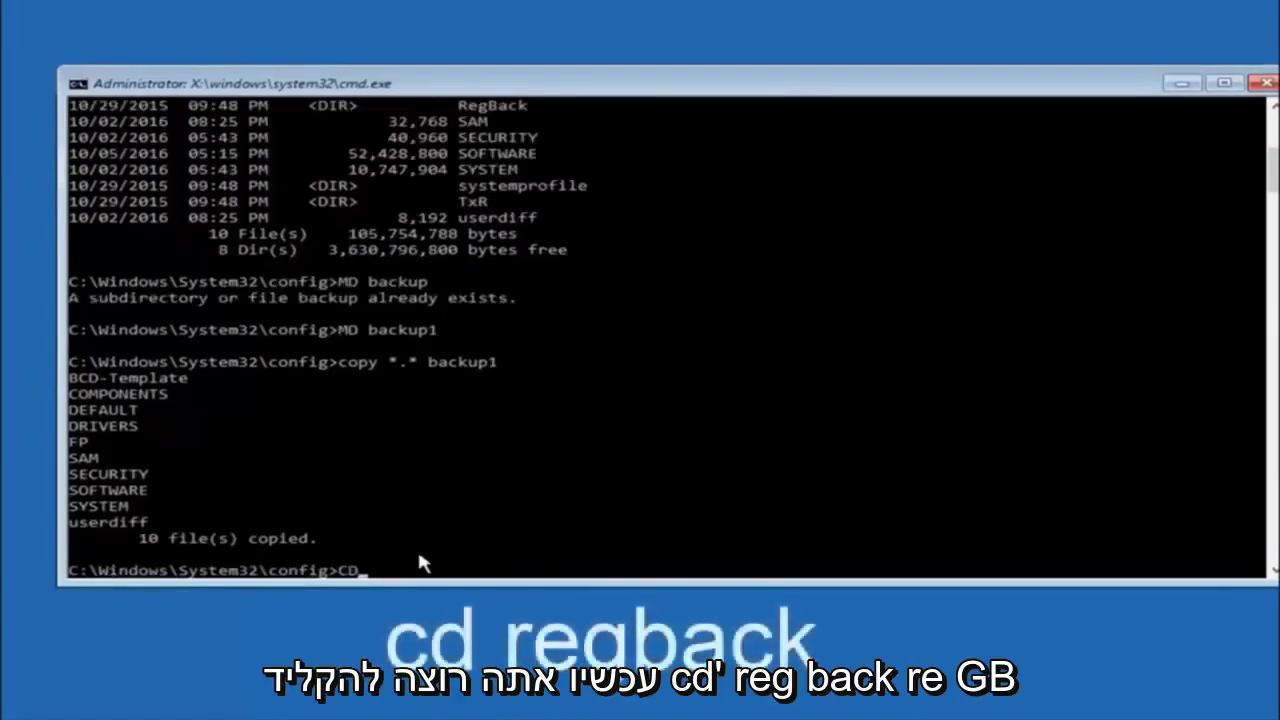
pyautogui.write('reg')
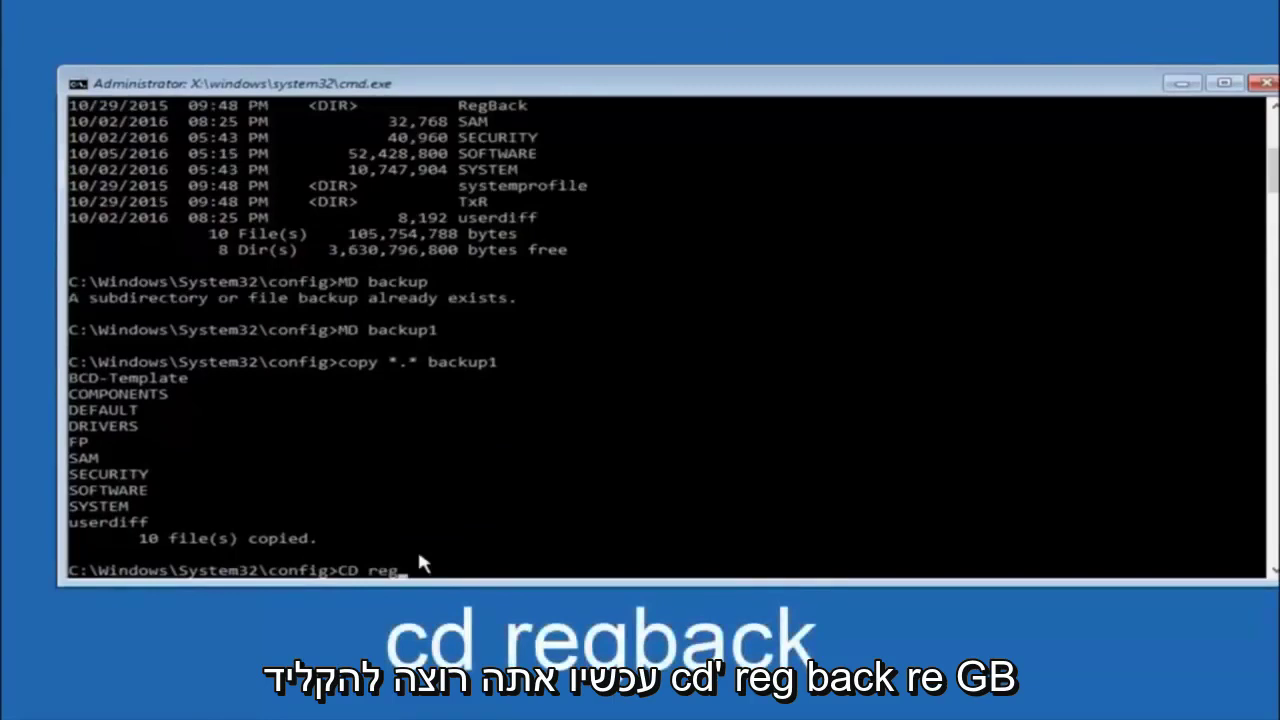
pyautogui.write('back')
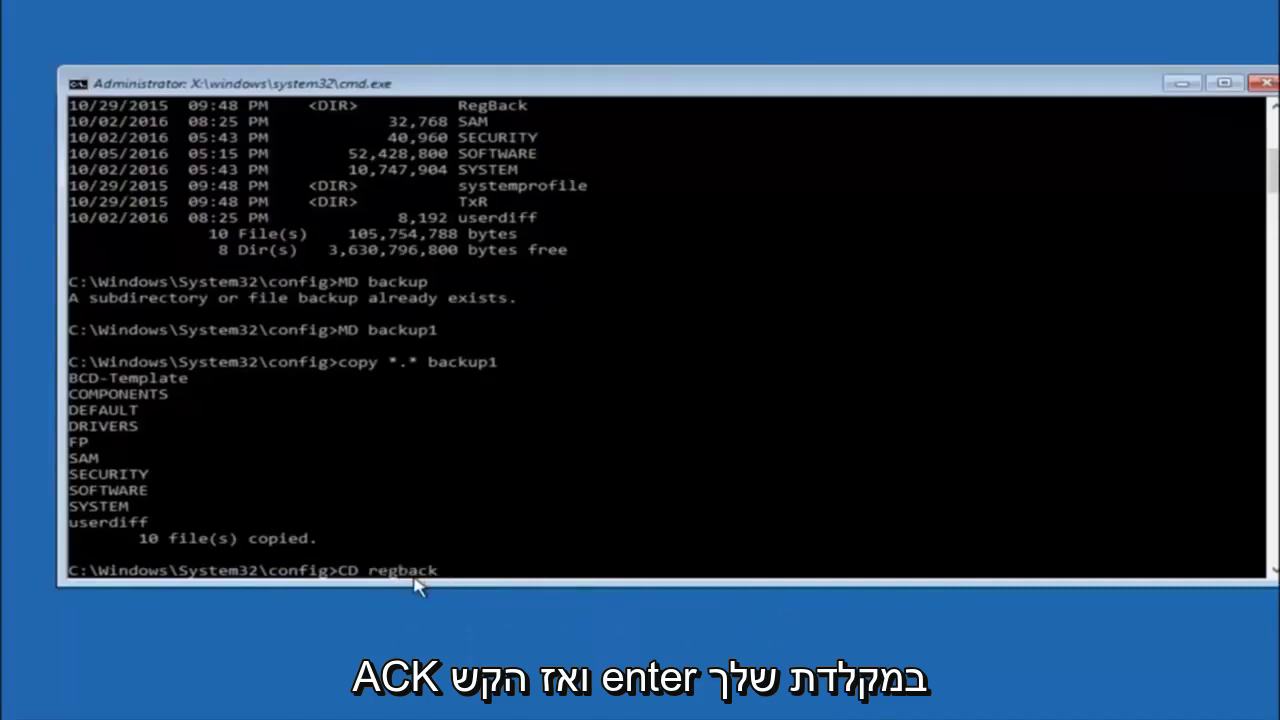
pyautogui.press('Return')
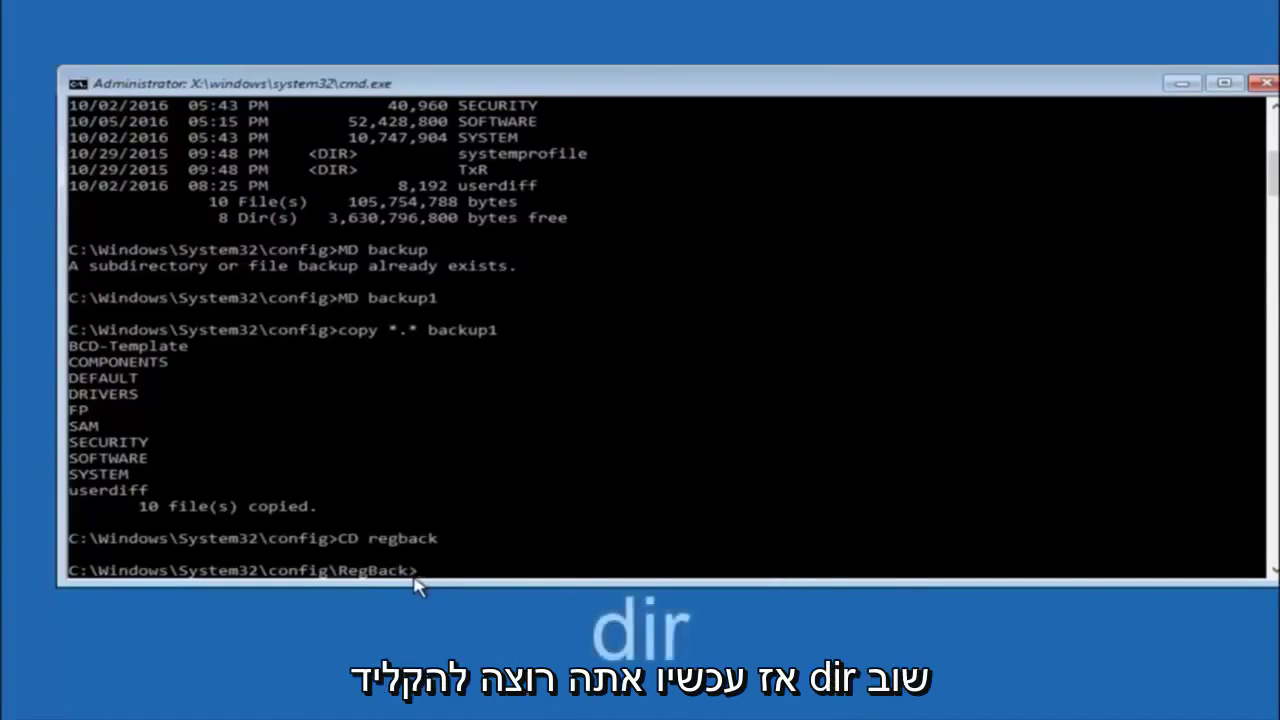
# Step: List RegBack's five 0-byte hives with dir and begin entering the copy command
pyautogui.write('dir')
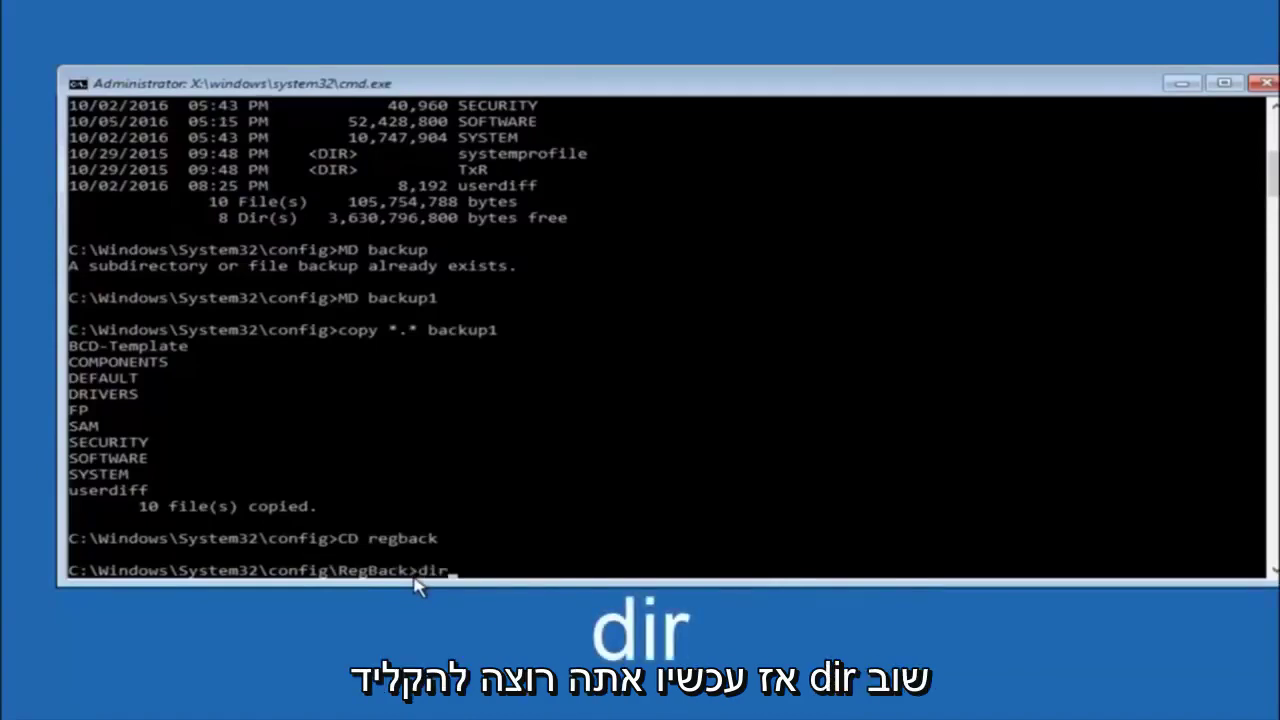
pyautogui.press('Return')
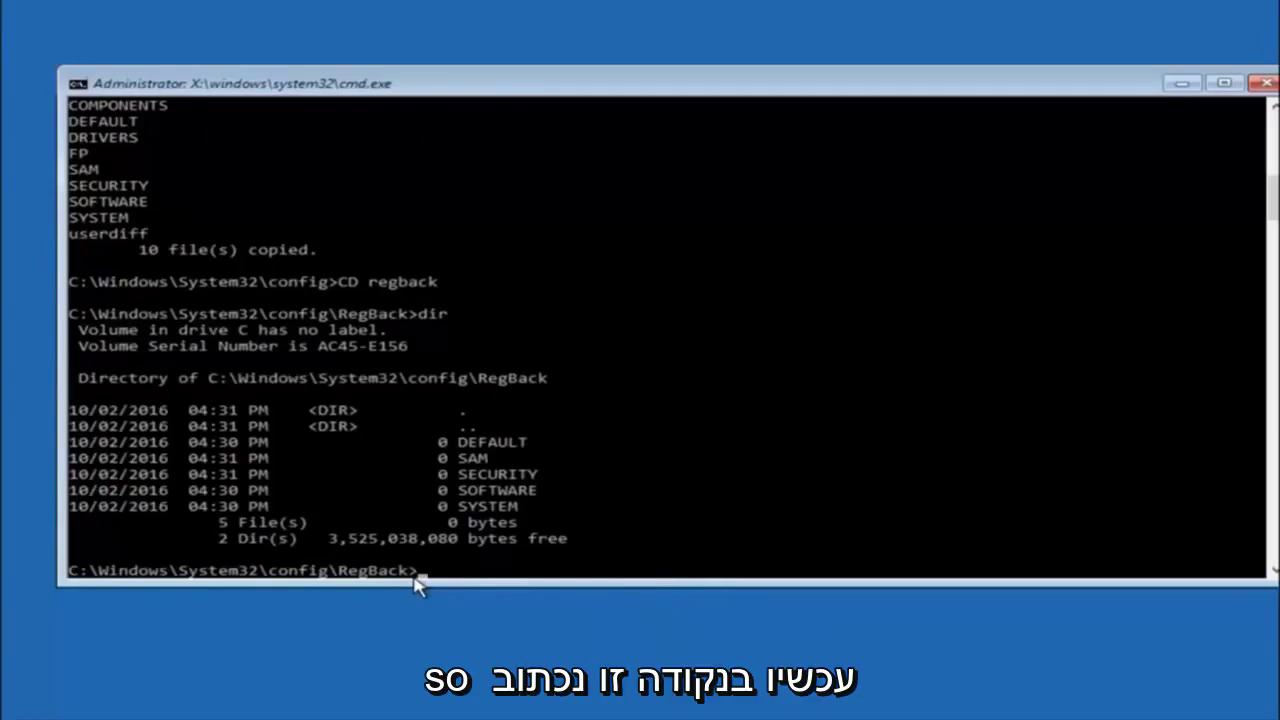
pyautogui.write('copy')
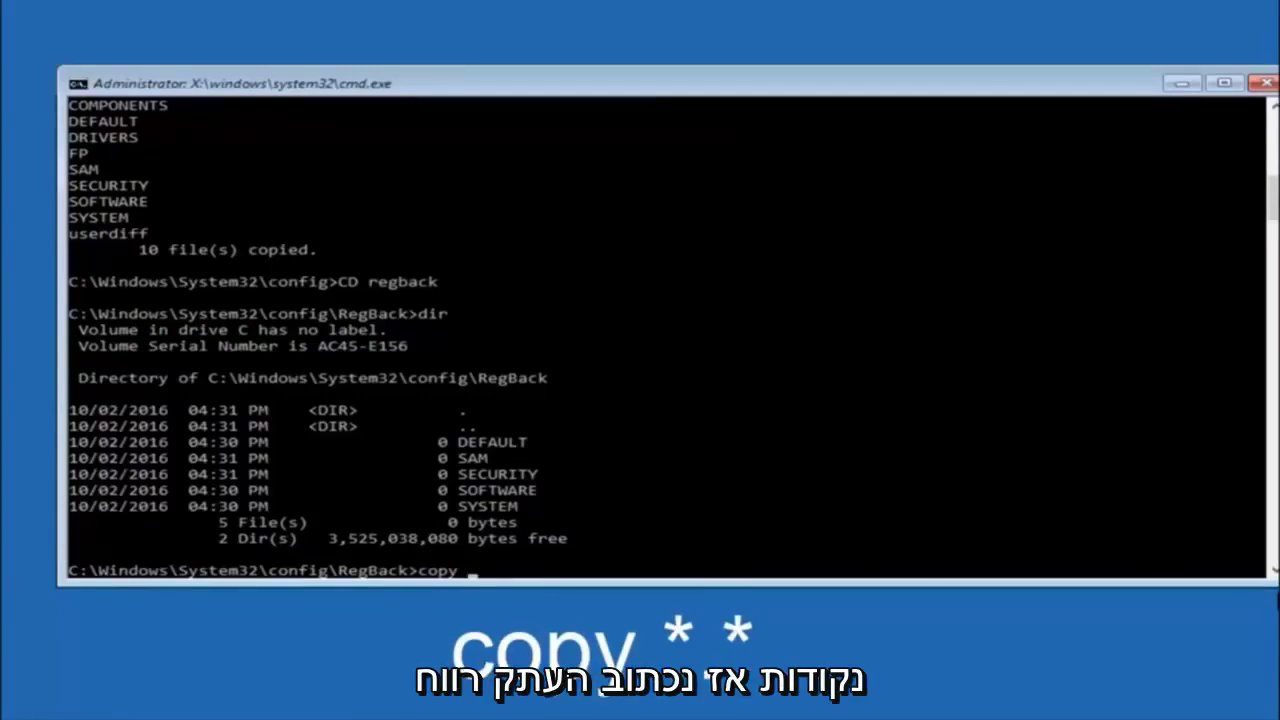
pyautogui.click(476, 574)
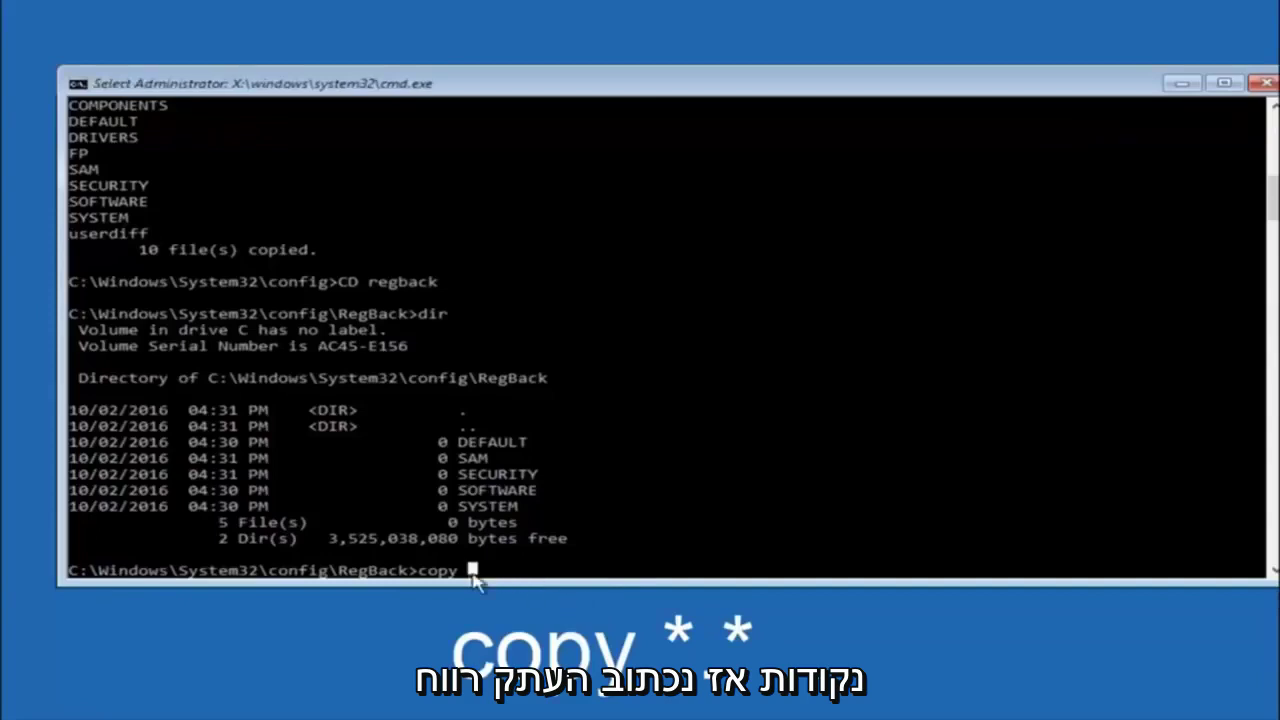
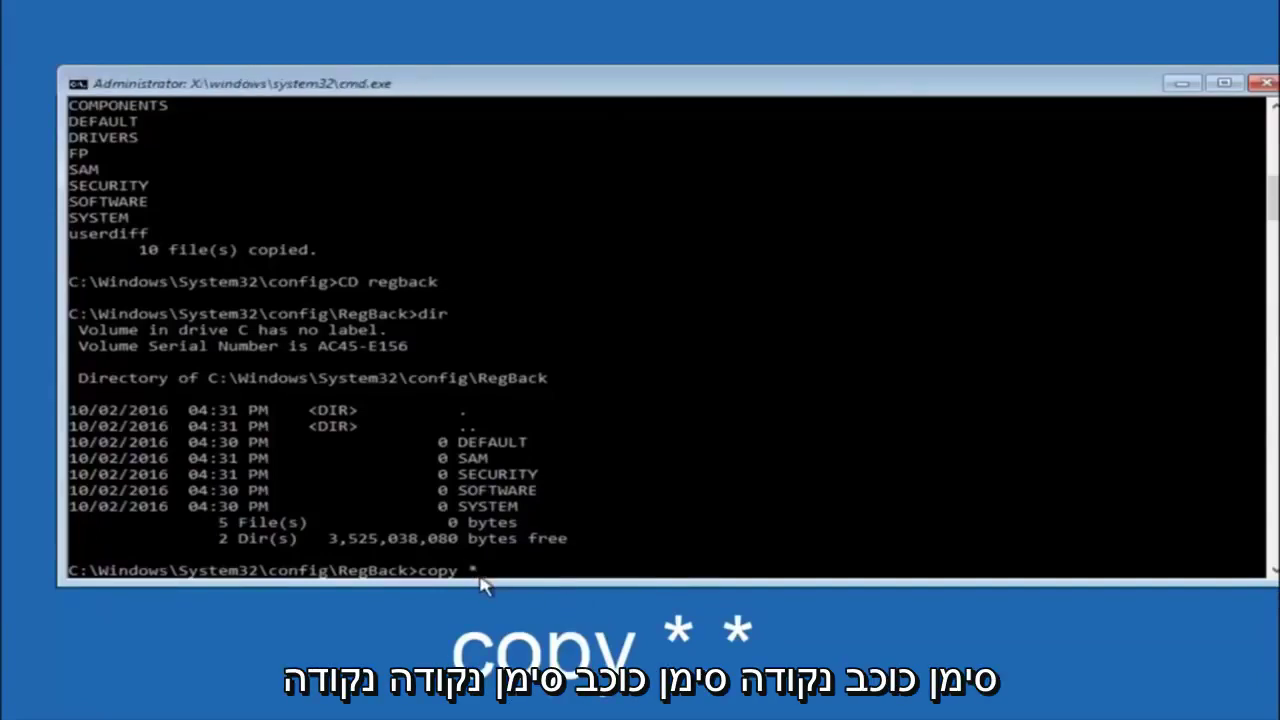
# Step: Run copy *.* .. in RegBack to copy the backup registry files into config
pyautogui.write('*.')
pyautogui.press('BackSpace')
pyautogui.write('*')
pyautogui.press('Return')
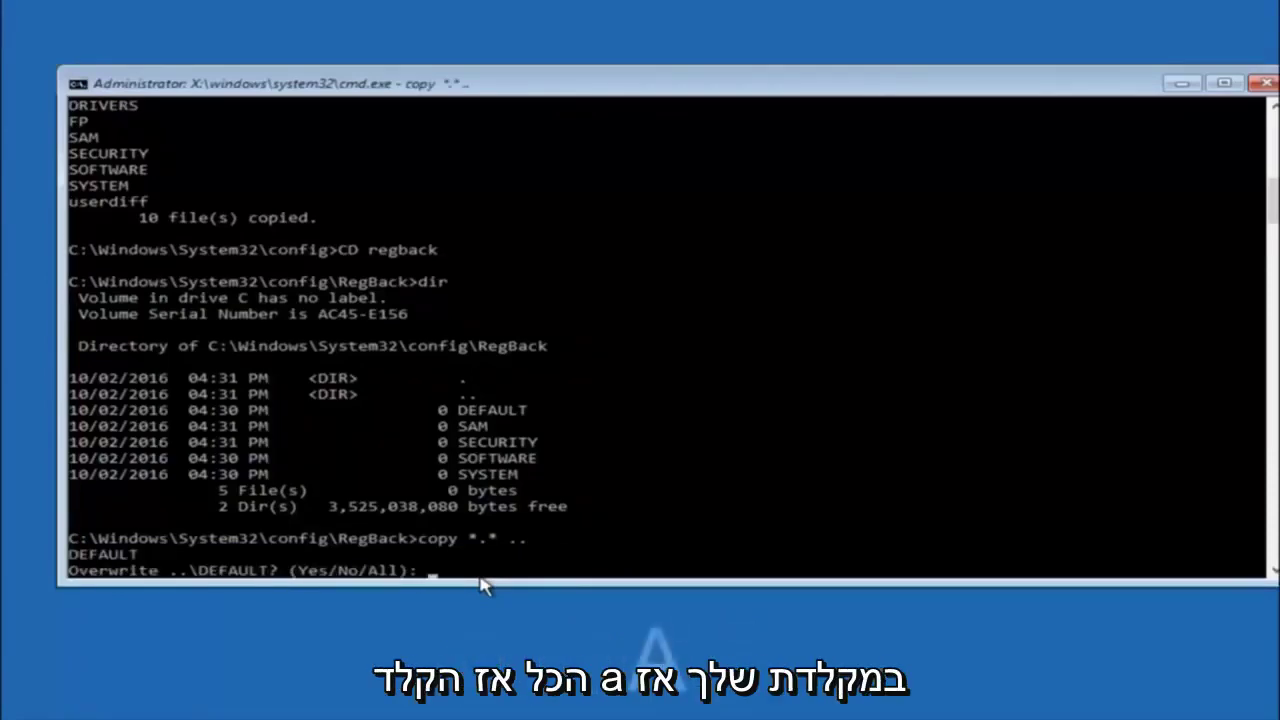
# Step: Answer A to overwrite all existing registry files, then close Command Prompt
pyautogui.write('A')
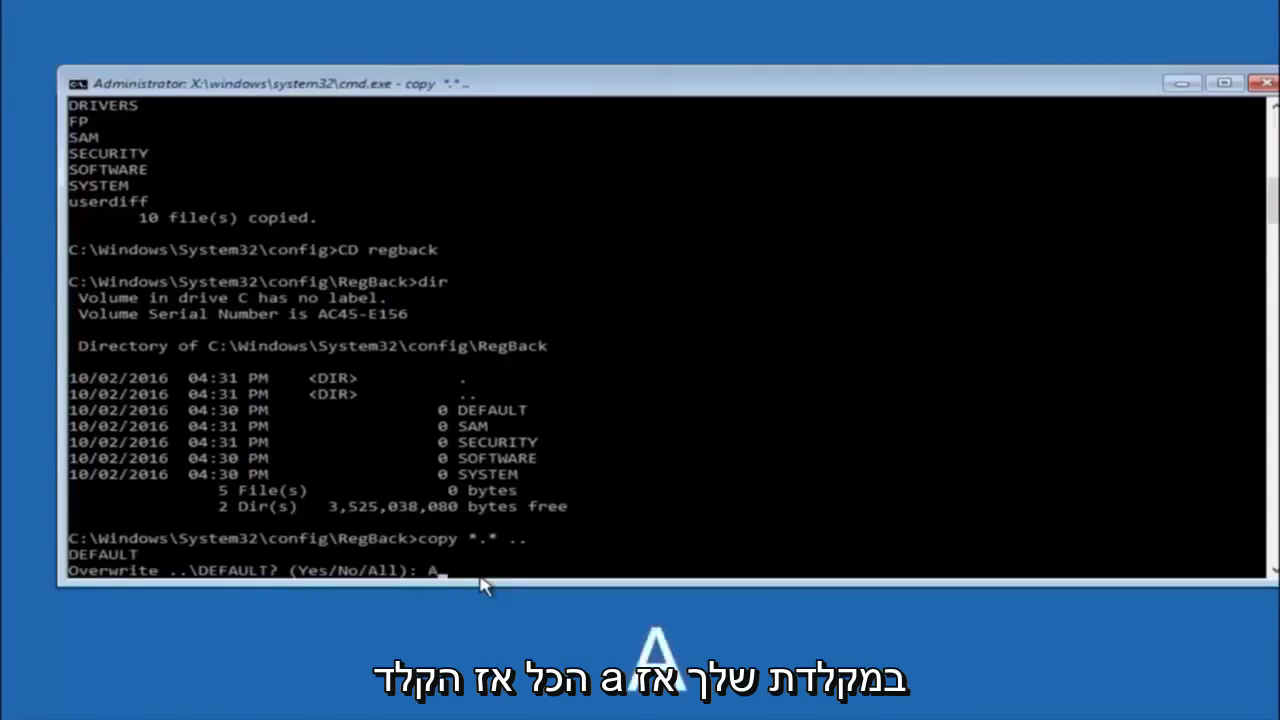
pyautogui.press('Return')
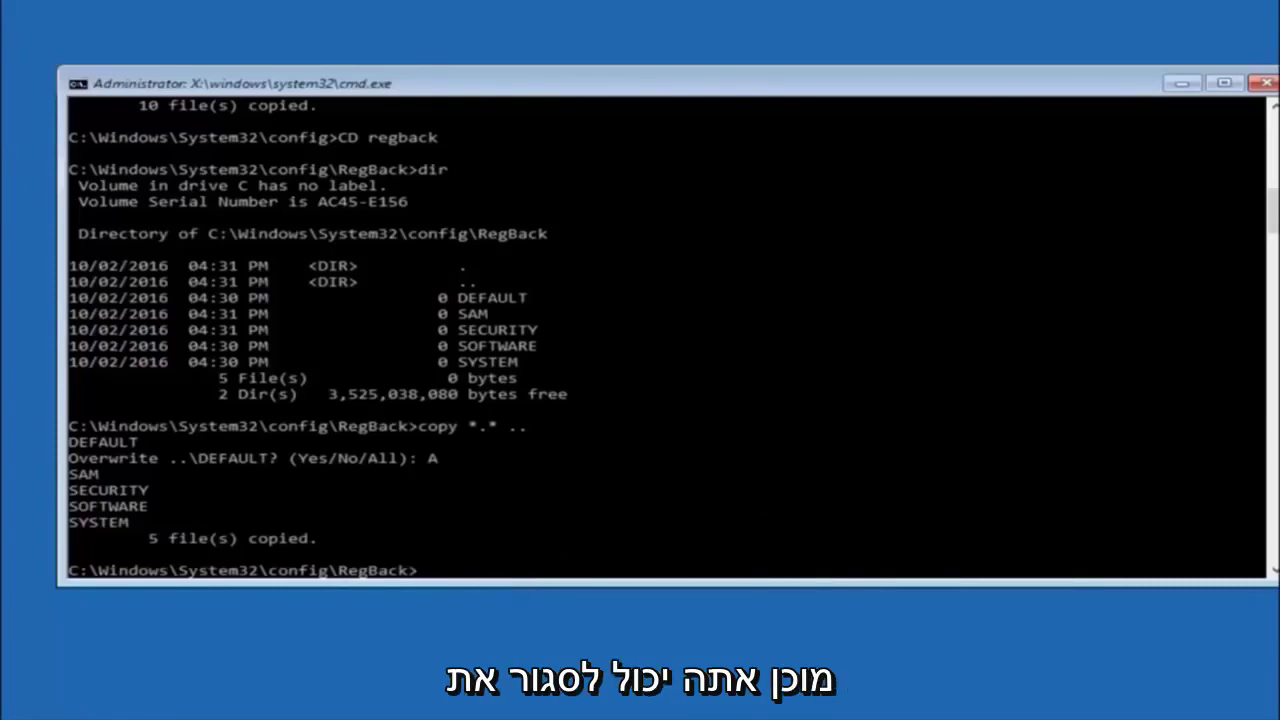
pyautogui.click(1266, 83)
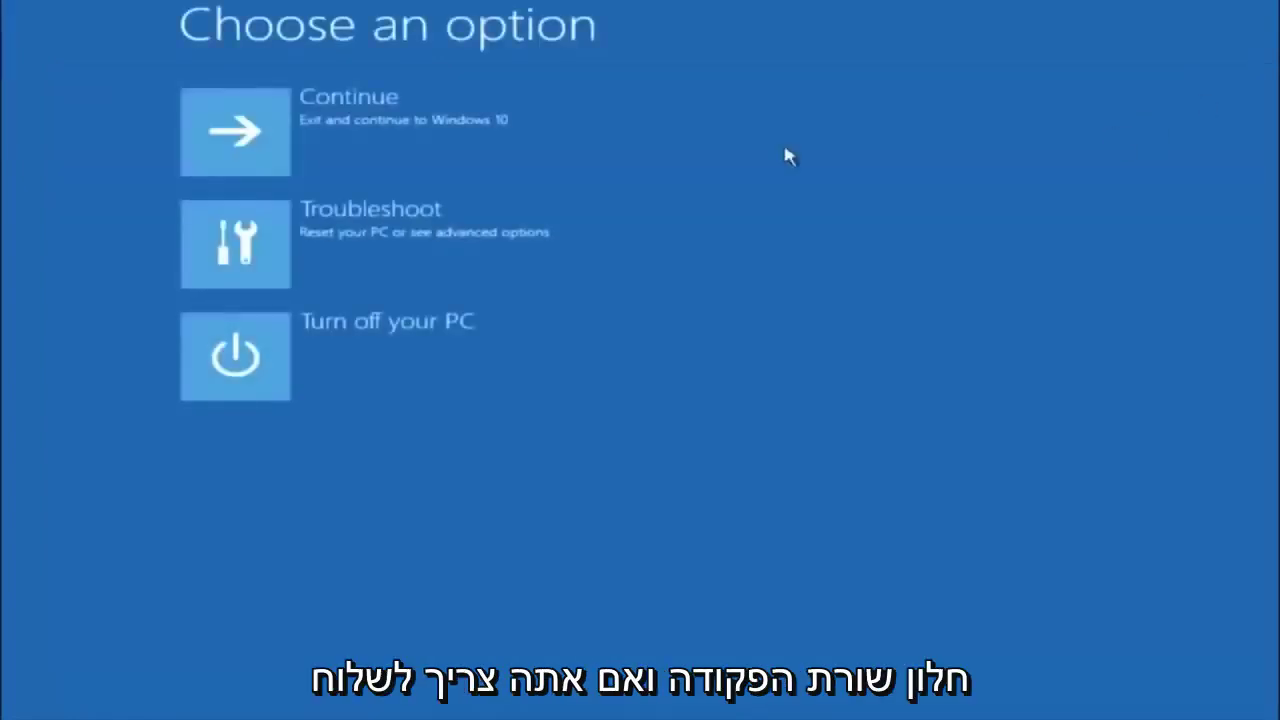